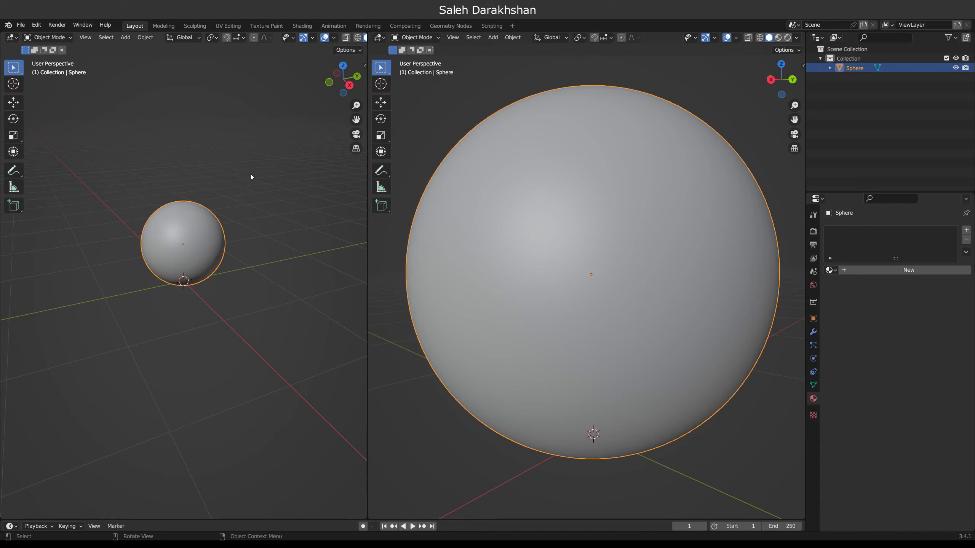
Step: Look up the Substance 3D add-on details in the Preferences add-ons list
left_click(61, 161)
left_click(255, 57)
type("s")
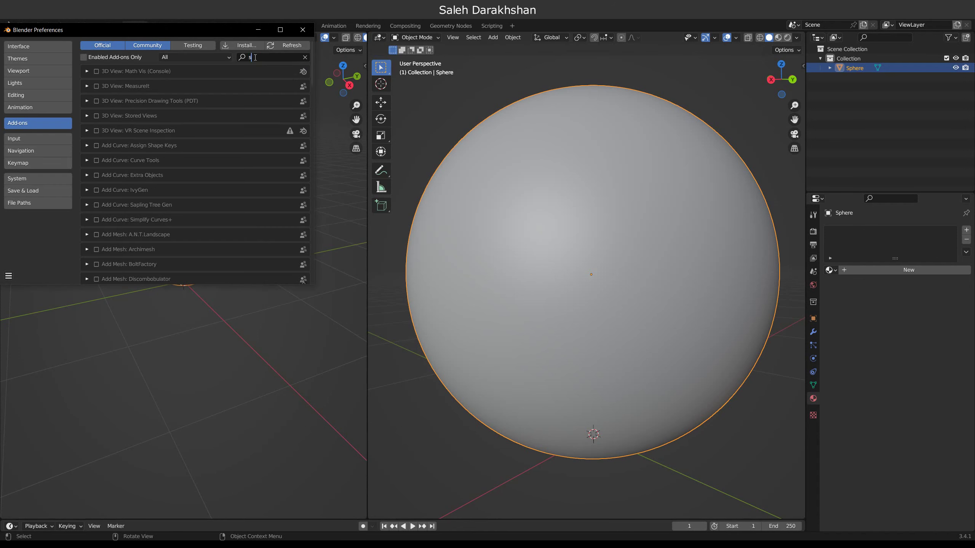
type("ub")
left_click(86, 71)
scroll(111, 190, "down", 5)
scroll(111, 190, "down", 5)
scroll(108, 187, "down", 5)
scroll(108, 186, "up", 5)
scroll(108, 186, "up", 5)
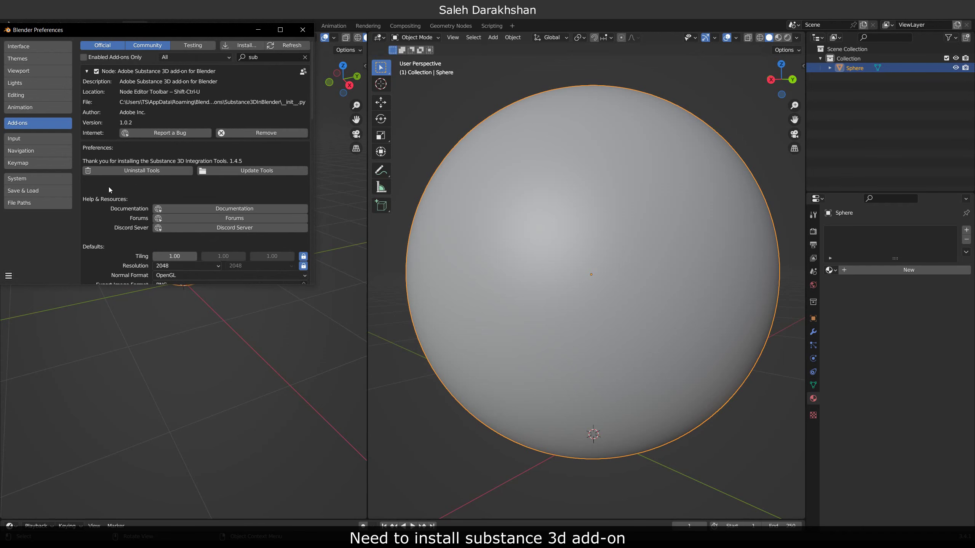
left_click(302, 30)
Step: Make the left area a Shader Editor and load SD_Fur_Material.sbsar via the Substance 3D panel
left_click(11, 37)
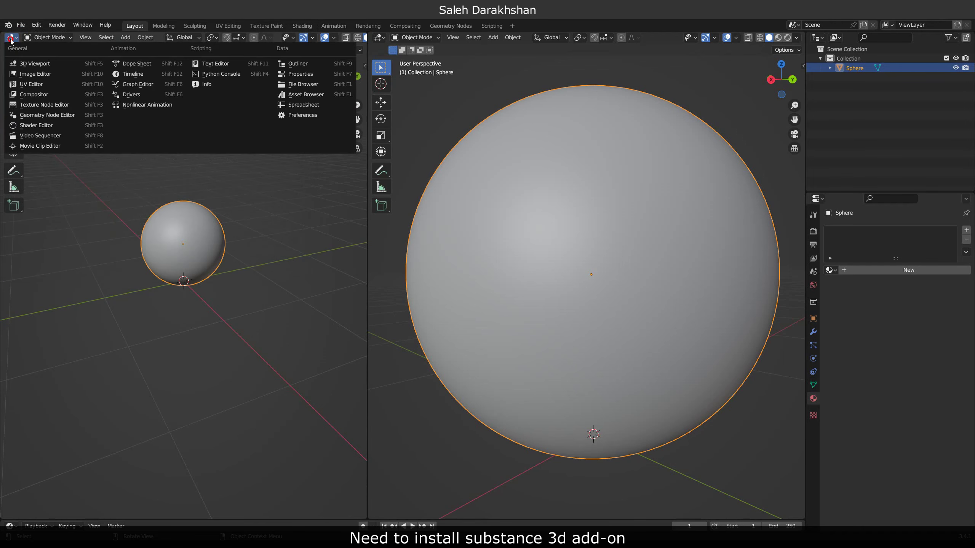
left_click(34, 139)
left_click(360, 83)
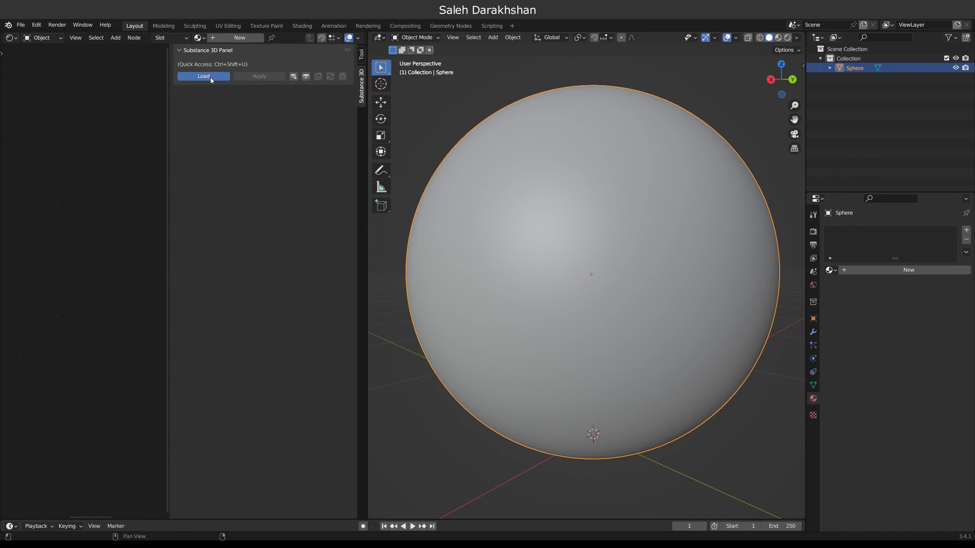
left_click(211, 77)
double_click(384, 292)
left_click(420, 178)
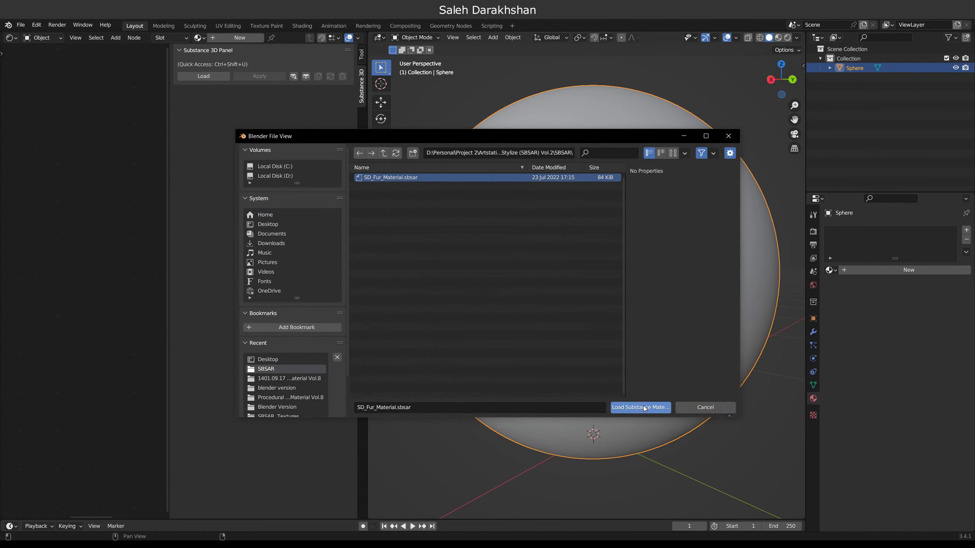
left_click(644, 407)
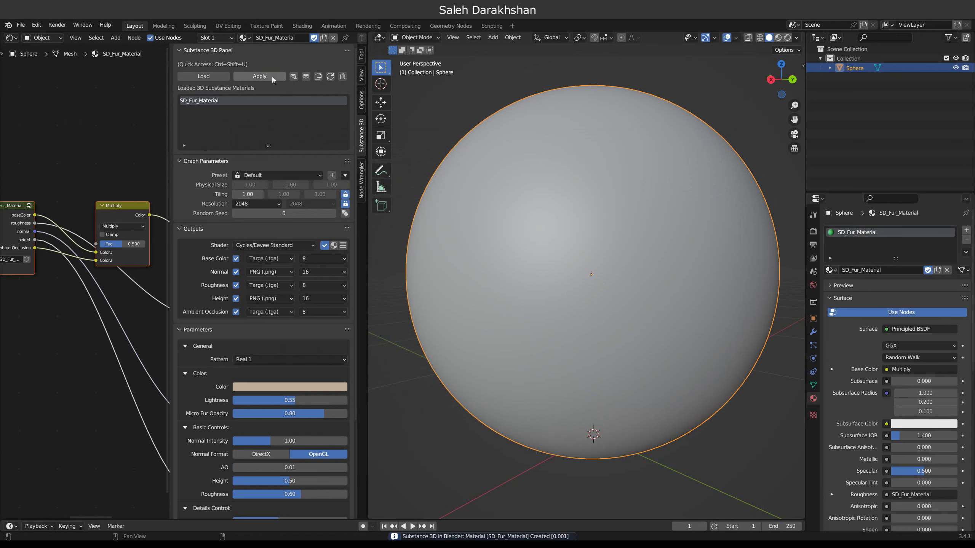
Step: Preview the sphere in Material Preview with slightly stronger HDRI lighting
middle_click_drag(88, 187, 64, 192)
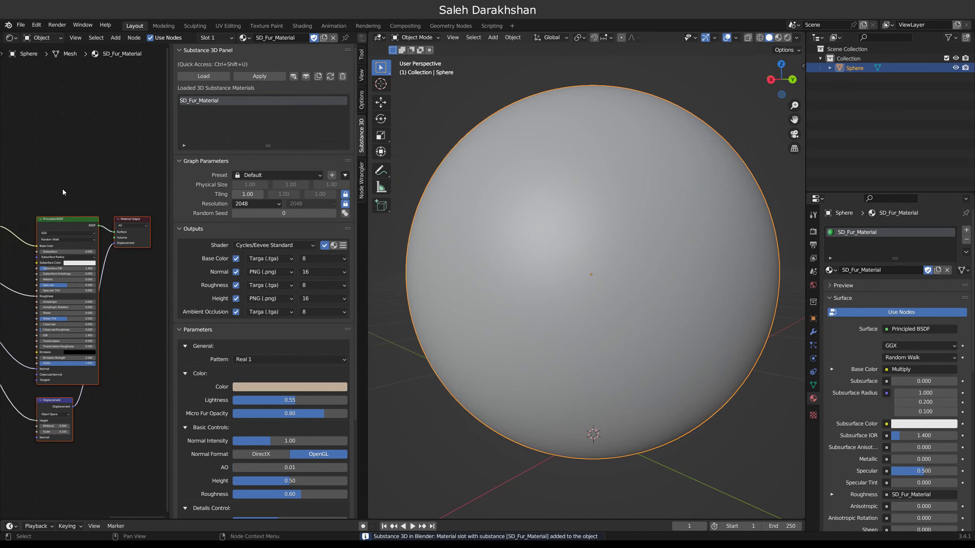
left_click(777, 38)
left_click(275, 202)
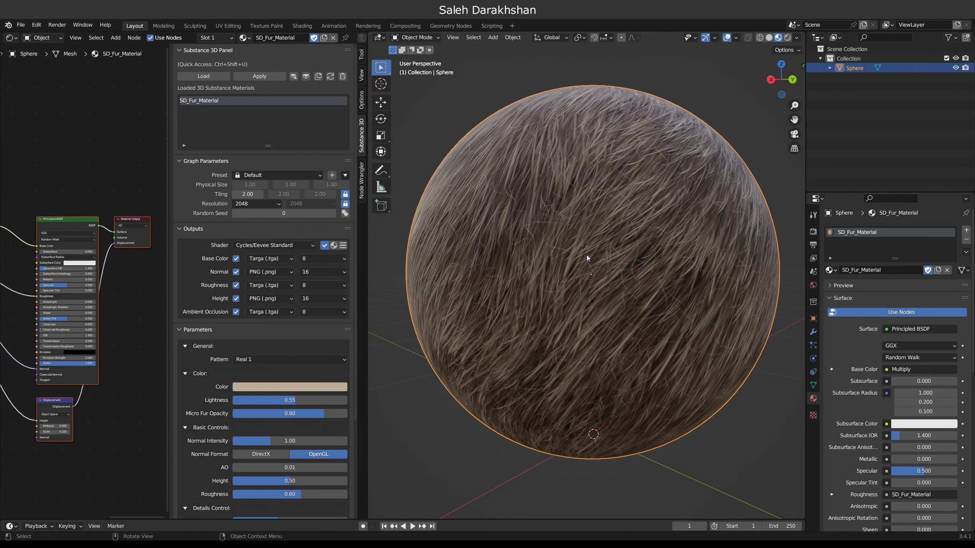
left_click(797, 37)
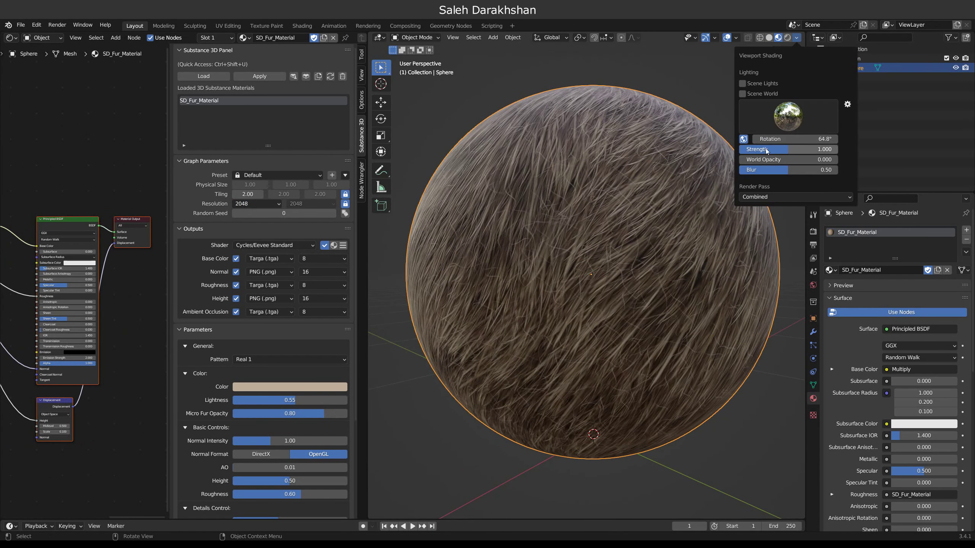
left_click_drag(786, 150, 806, 150)
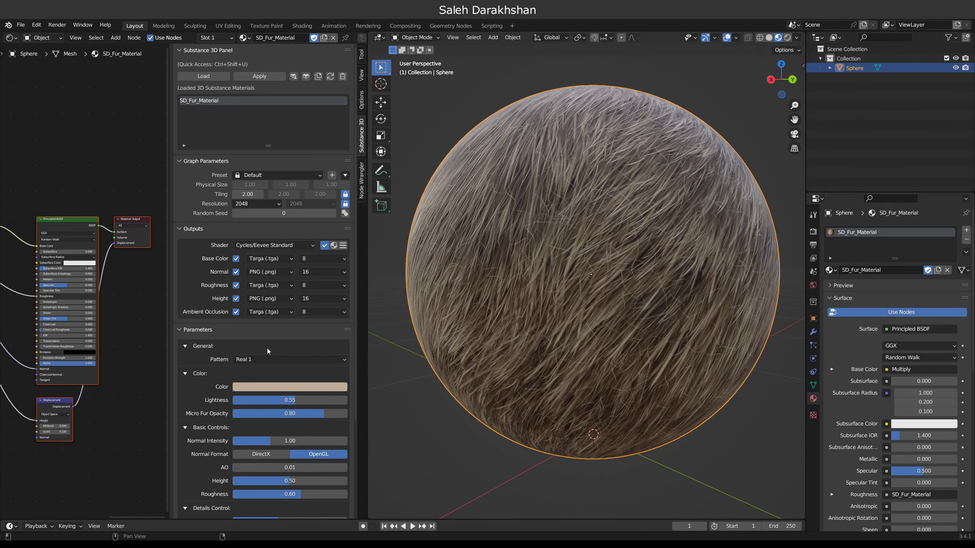
middle_click_drag(471, 329, 543, 289)
Step: Switch the fur pattern to Stylize 5 with tiling 3
scroll(211, 353, "down", 2)
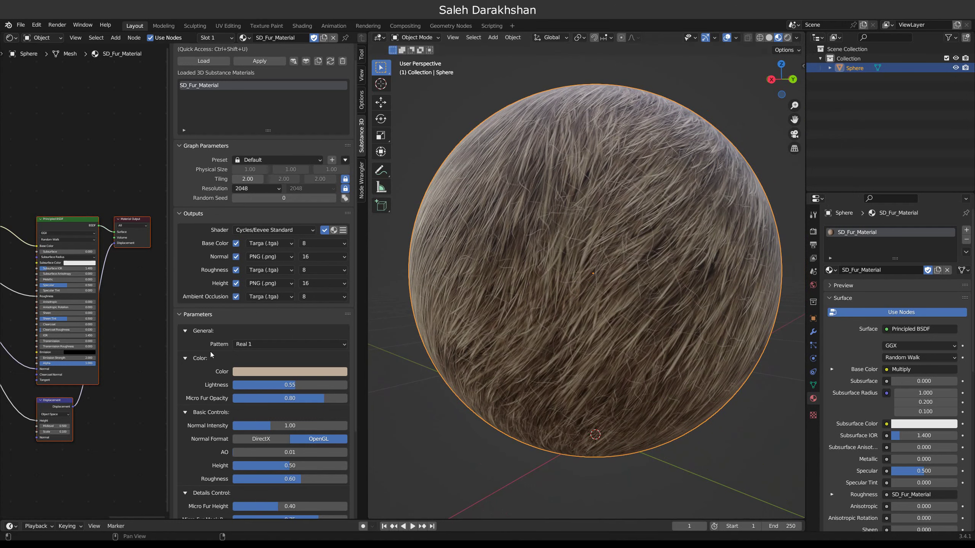
scroll(211, 352, "down", 5)
left_click(264, 239)
left_click(267, 239)
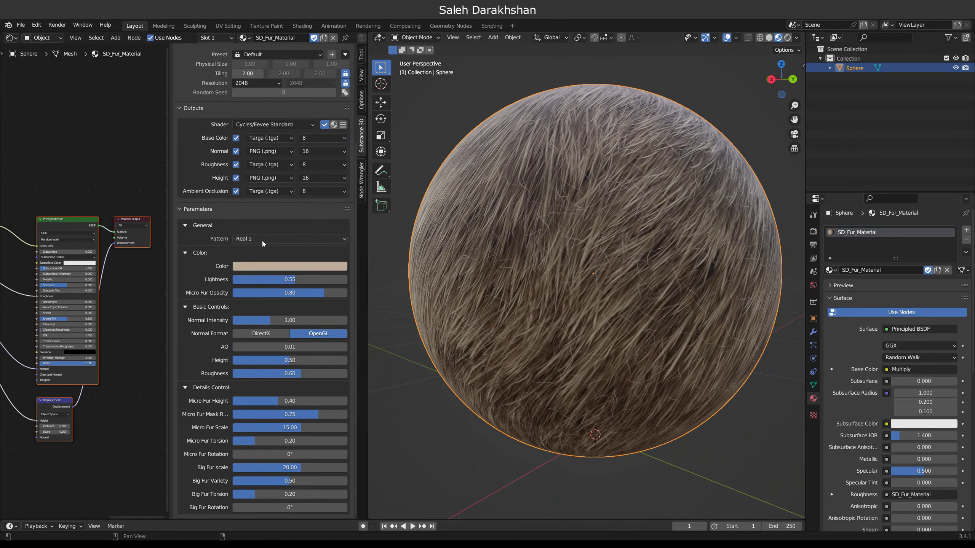
left_click(248, 290)
key("Return")
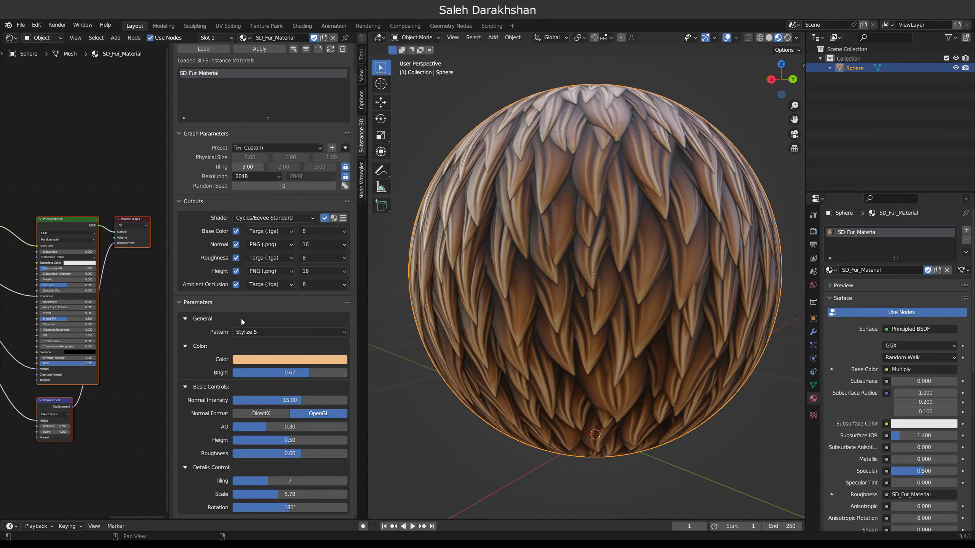
Step: Set detail tiling to 12 and make the fur a strong red
left_click_drag(275, 478, 302, 481)
left_click_drag(267, 455, 245, 453)
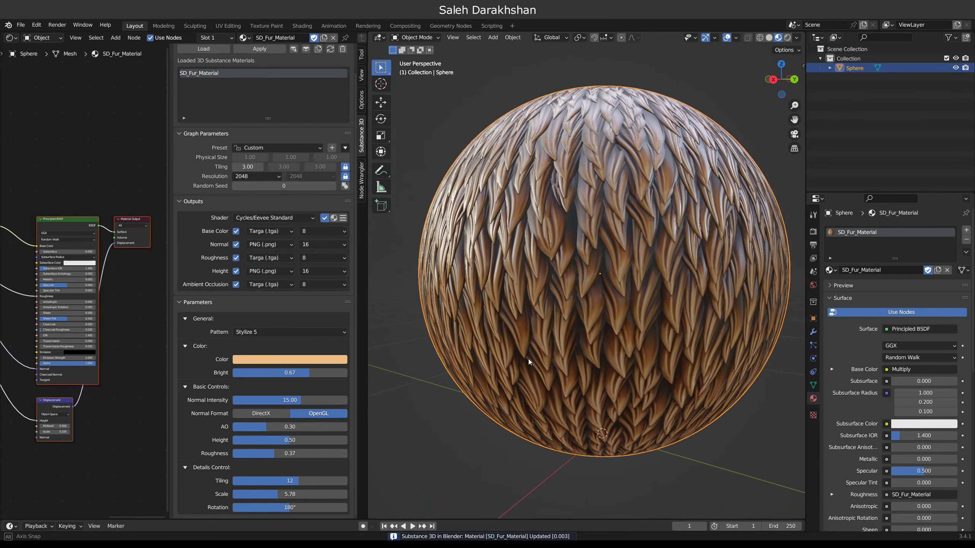
left_click(279, 358)
mouse_move(275, 292)
left_mouse_down()
mouse_move(284, 264)
mouse_move(277, 290)
left_mouse_up()
left_click(270, 282)
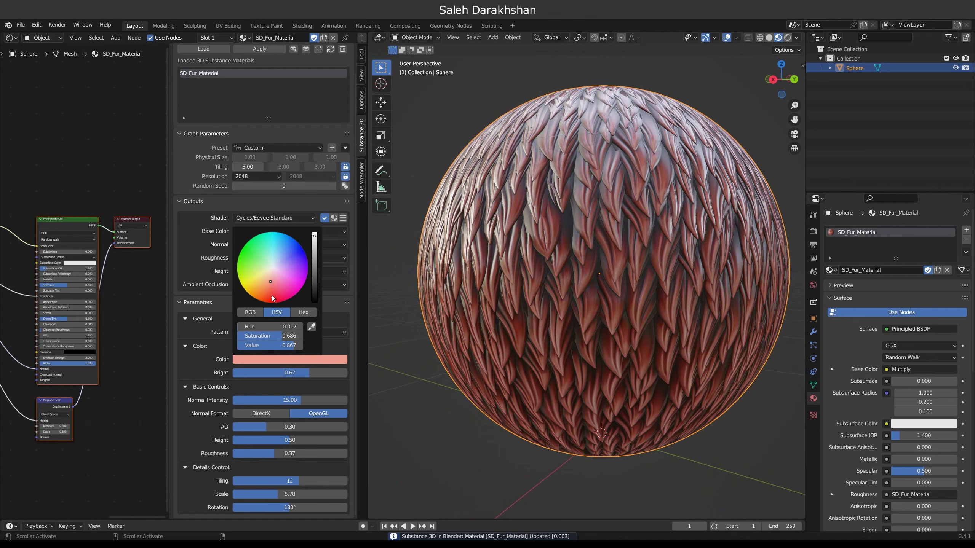
left_click_drag(271, 287, 273, 286)
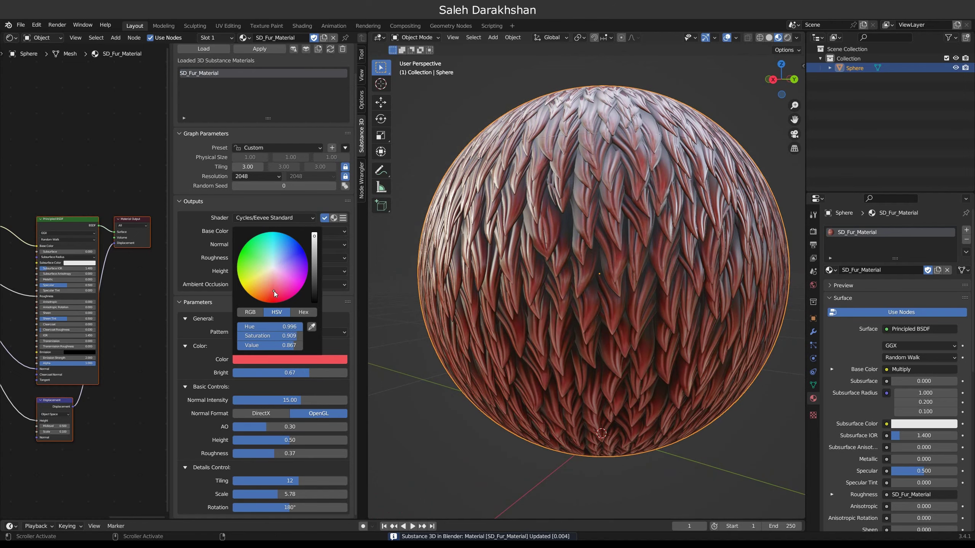
Step: Set roughness to 0.47 and detail scale to 4.76, and raise brightness to 1.00
middle_click_drag(537, 310, 505, 308)
left_click_drag(307, 453, 318, 454)
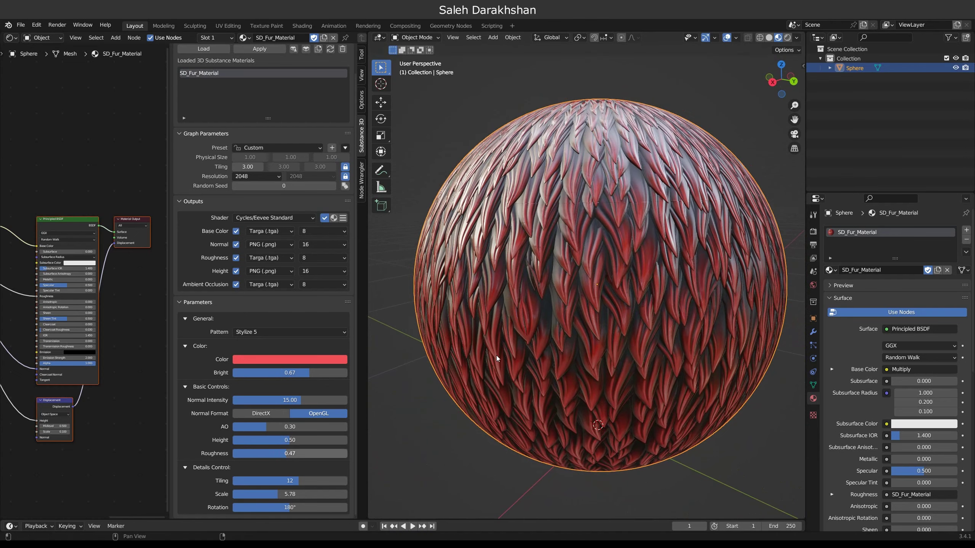
mouse_move(579, 308)
middle_mouse_down()
mouse_move(562, 273)
mouse_move(566, 286)
middle_mouse_up()
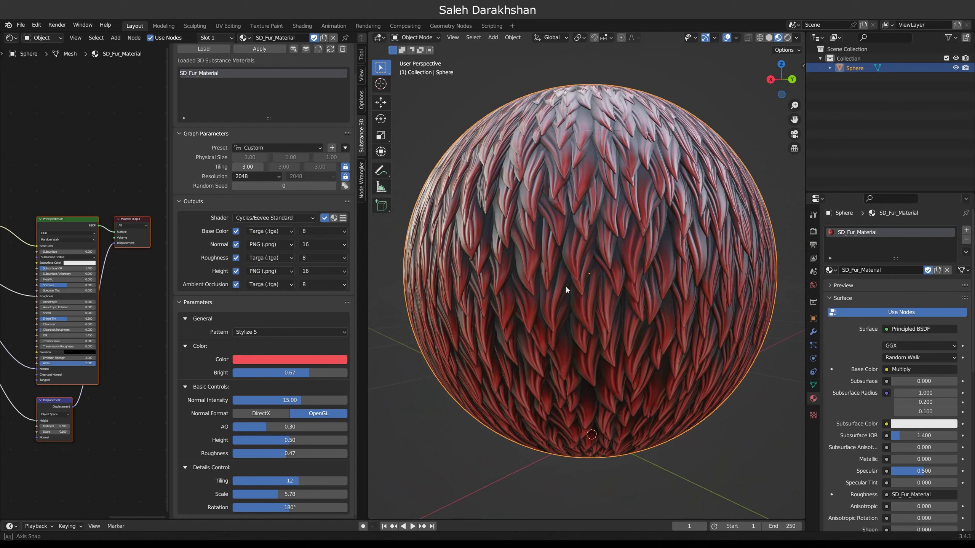
left_click_drag(264, 491, 260, 488)
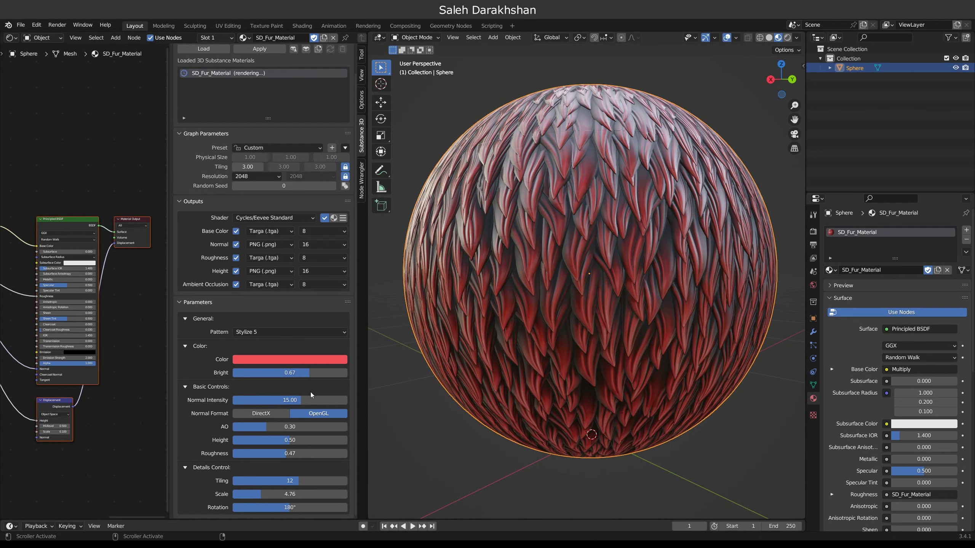
left_click_drag(303, 374, 256, 373)
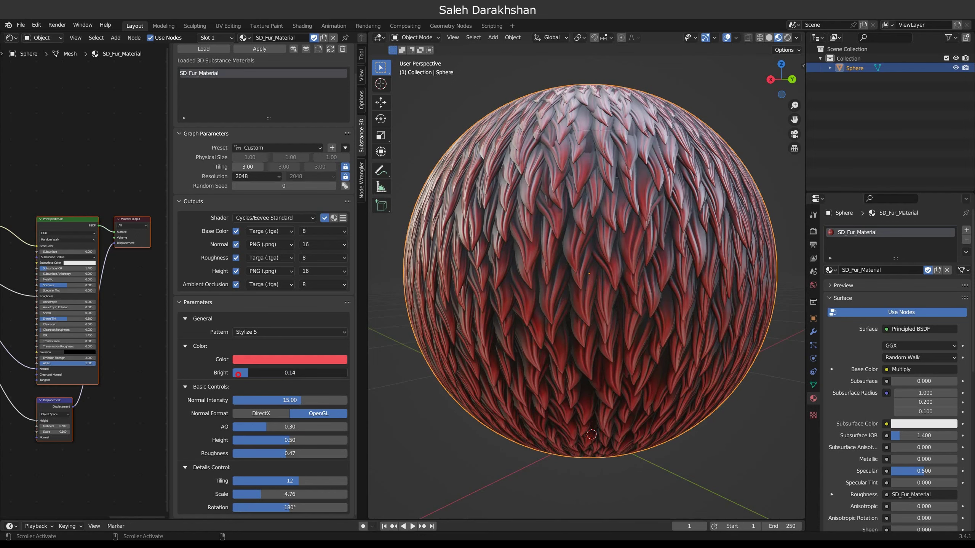
left_click_drag(270, 371, 449, 375)
left_click(264, 331)
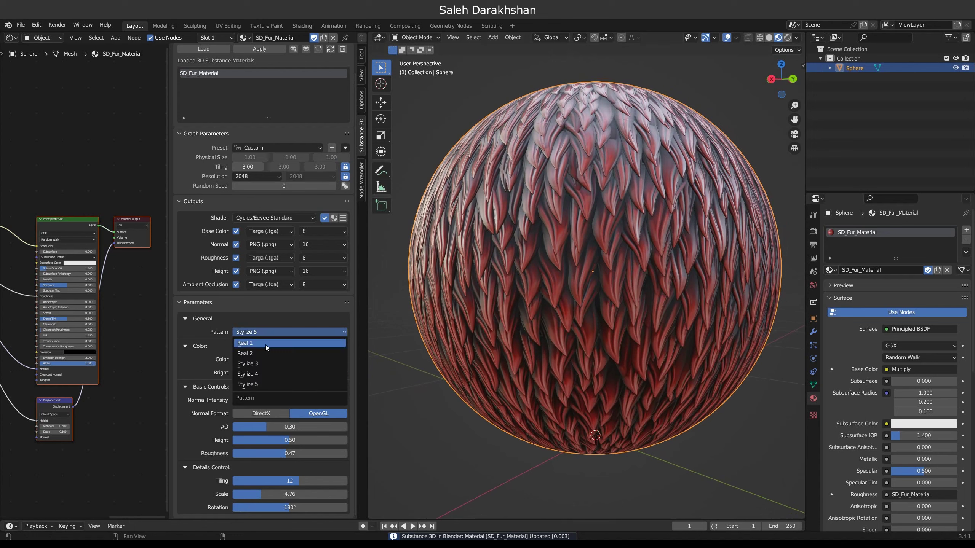
Step: Switch to the Real 1 pattern, Big Fur scale 16.12 and Micro Fur Opacity near zero
left_click(254, 345)
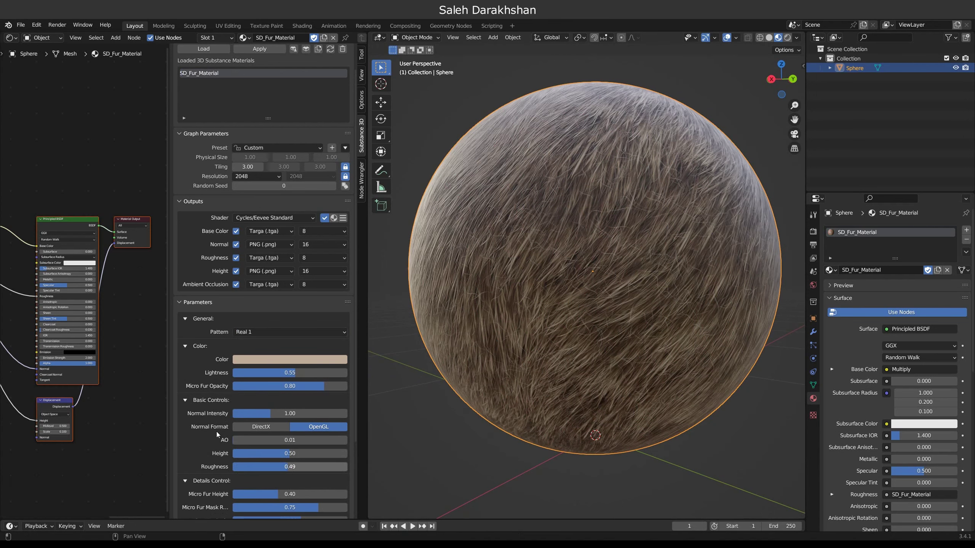
scroll(217, 433, "down", 5)
middle_click_drag(498, 284, 532, 281)
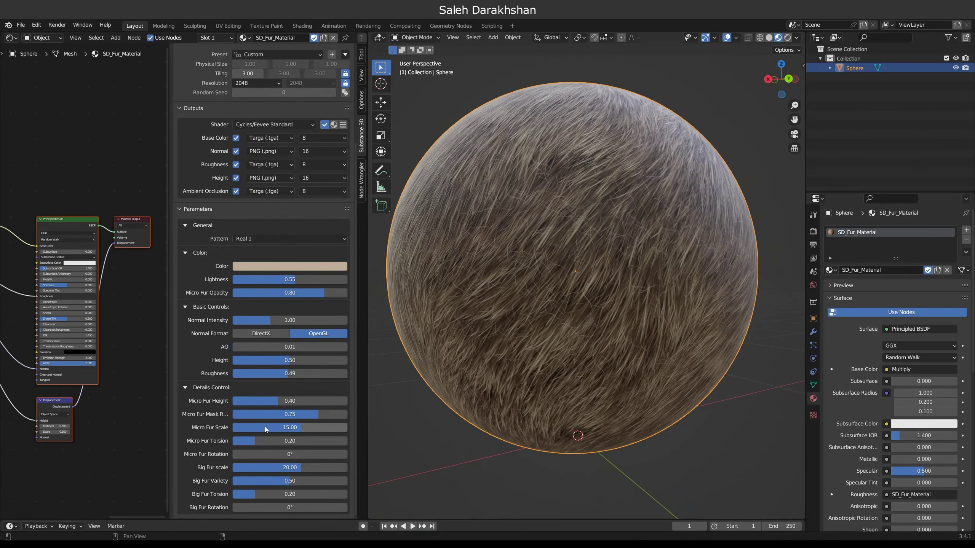
left_click_drag(278, 466, 261, 466)
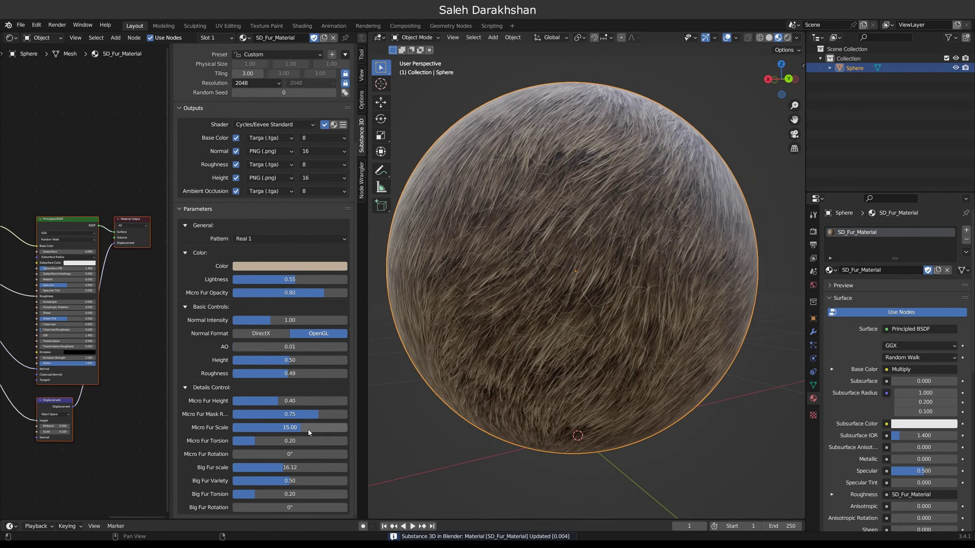
left_click_drag(293, 292, 281, 308)
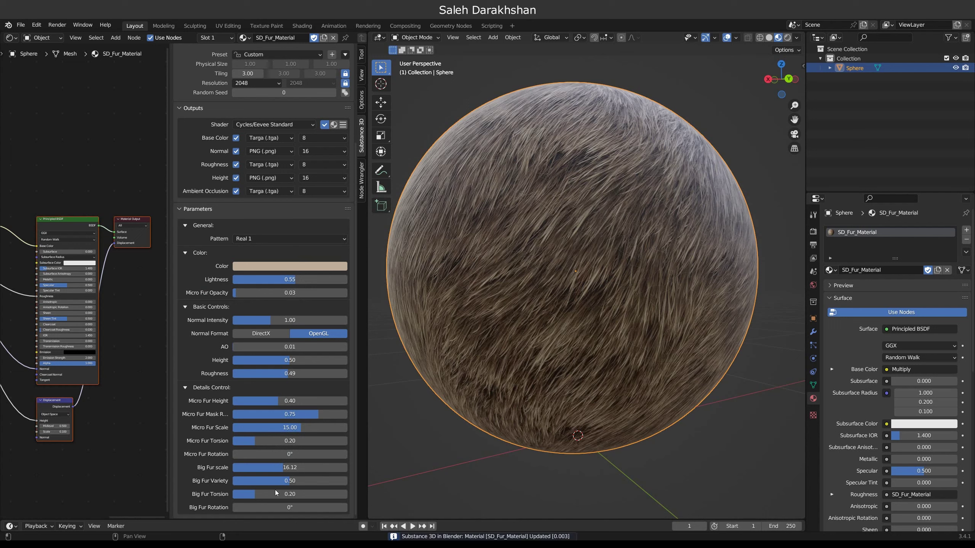
Step: Set Big Fur Torsion to 0.47 and Big Fur scale to 21.90, and tint the fur golden yellow
left_click_drag(288, 495, 320, 494)
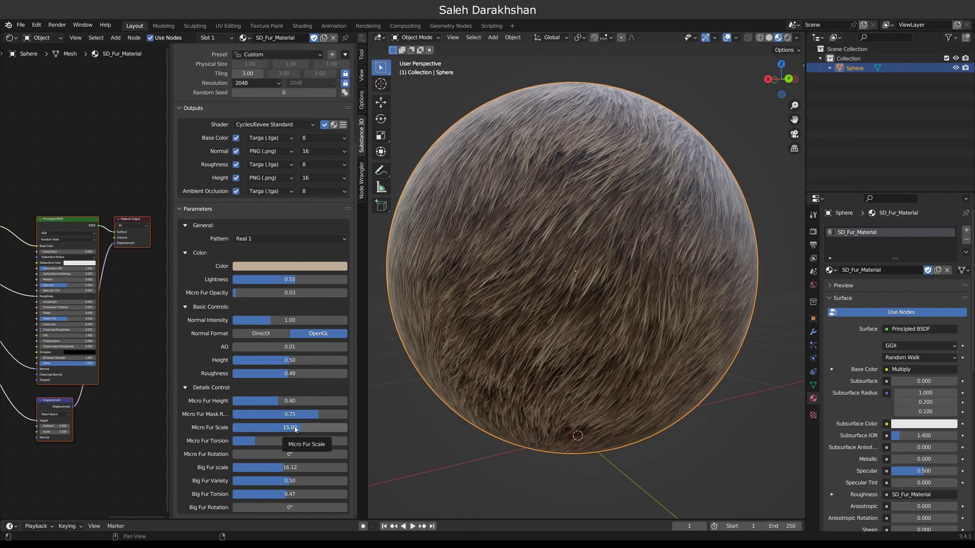
left_click_drag(286, 467, 320, 465)
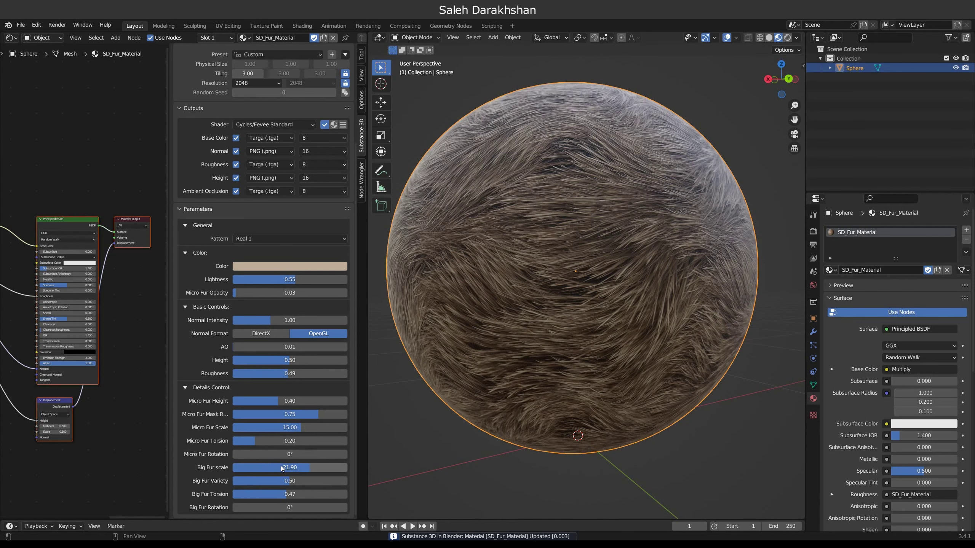
left_click(274, 266)
left_click_drag(254, 188, 260, 188)
Step: Set texture tiling to 5 and roughness to 0.71, then raise Micro Fur Opacity again
scroll(258, 197, "up", 3)
scroll(242, 274, "down", 3)
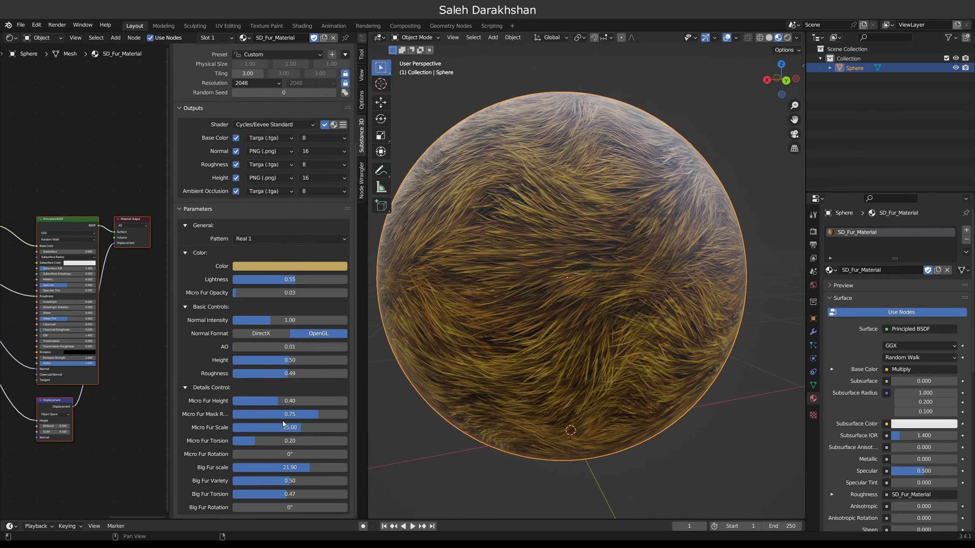
type("5")
key("Return")
mouse_move(529, 209)
middle_mouse_down()
mouse_move(635, 257)
mouse_move(589, 300)
middle_mouse_up()
left_click_drag(289, 373, 315, 373)
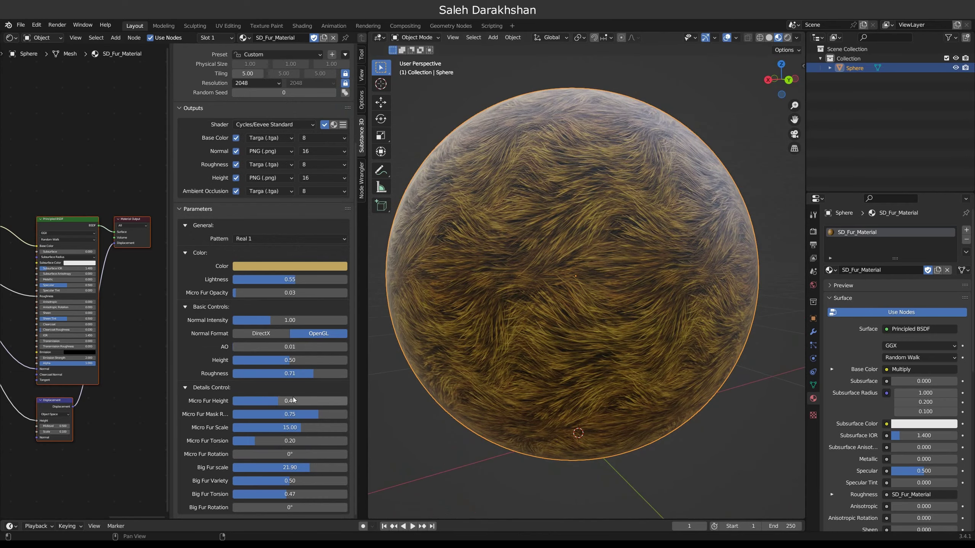
middle_click_drag(553, 312, 468, 319)
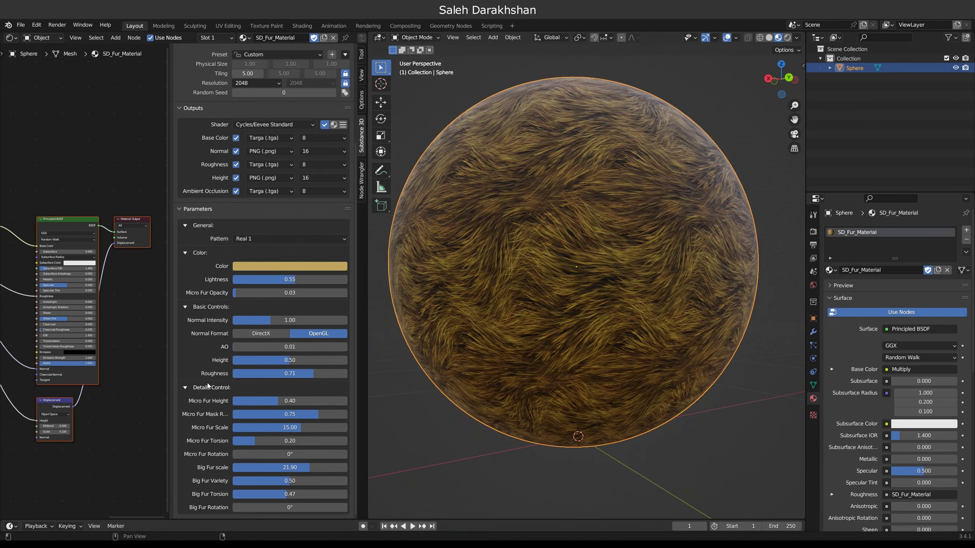
left_click_drag(260, 293, 282, 293)
Step: Switch the fur to the Stylize 3 pattern with roughness 0.69
left_click(252, 238)
left_click(267, 237)
left_click(253, 266)
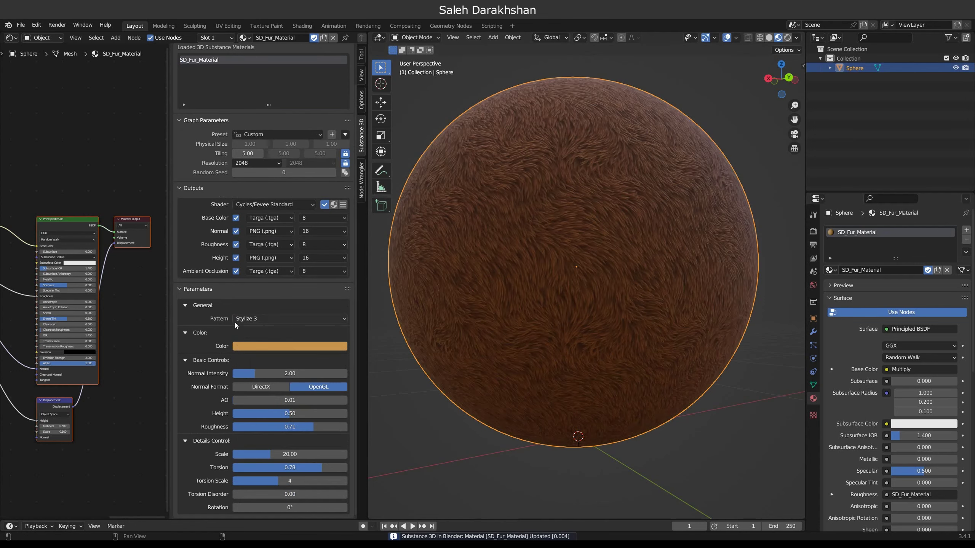
mouse_move(489, 288)
middle_mouse_down()
mouse_move(512, 294)
mouse_move(512, 312)
mouse_move(621, 289)
mouse_move(569, 302)
mouse_move(560, 296)
mouse_move(570, 289)
middle_mouse_up()
left_click(296, 426)
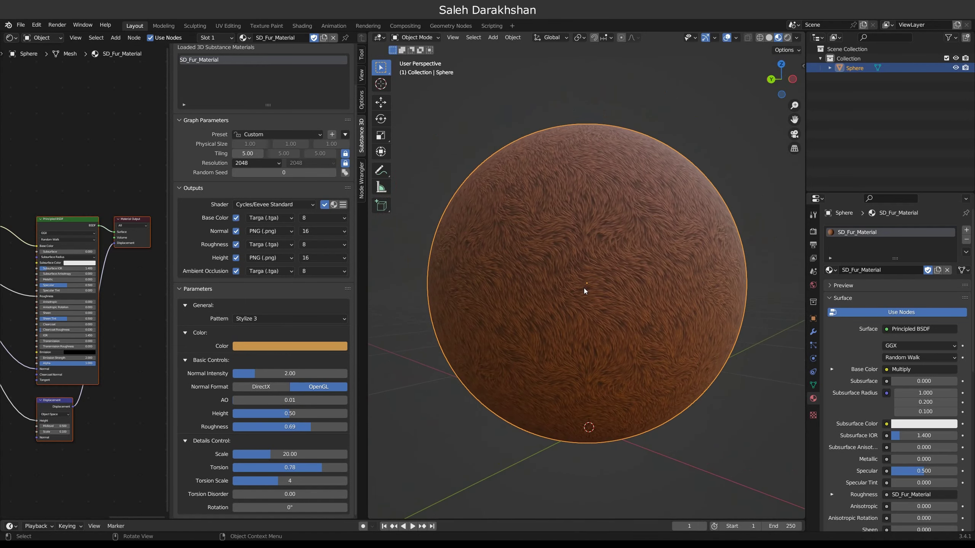
scroll(584, 288, "up", 2)
Step: Recolour the fur, settling on a saturated blue-purple
left_click(303, 346)
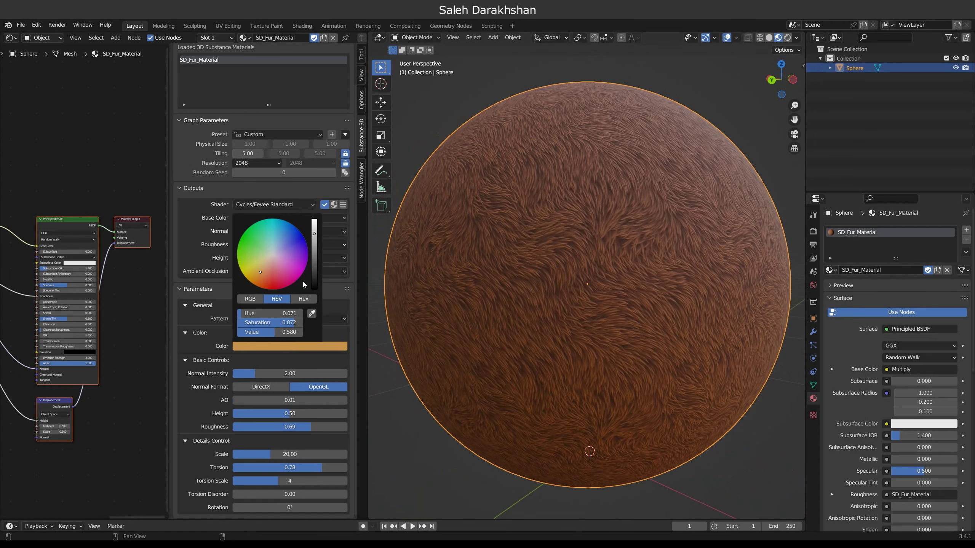
left_click_drag(315, 238, 314, 233)
mouse_move(255, 264)
left_mouse_down()
mouse_move(270, 267)
mouse_move(275, 254)
left_mouse_up()
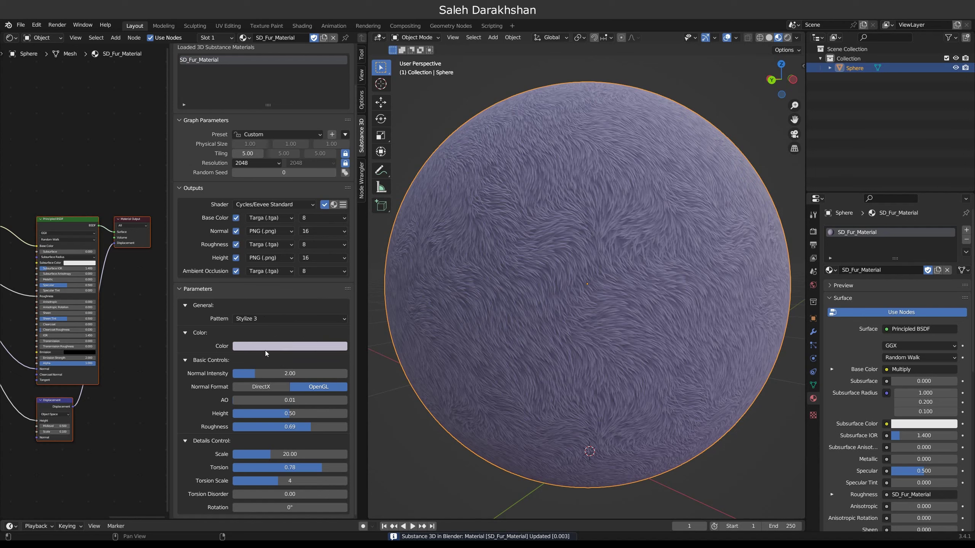
left_click(266, 347)
left_click(284, 248)
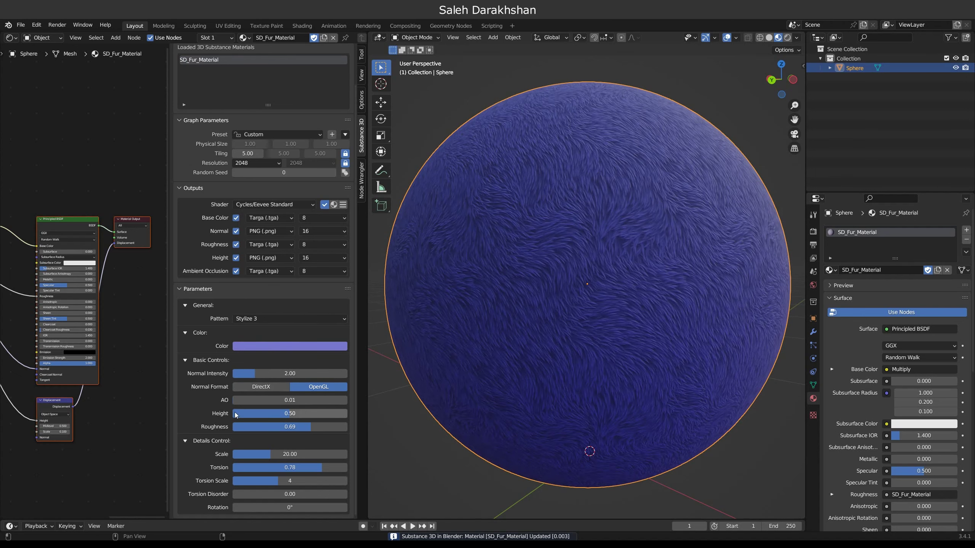
Step: Set the pattern Scale to 27.72 and lighten the fur toward pale blue
left_click_drag(276, 452, 250, 455)
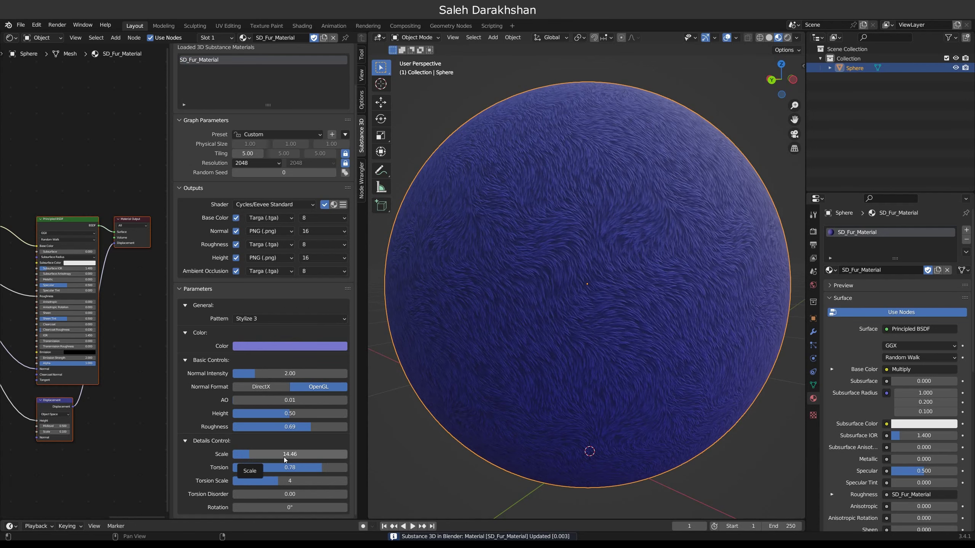
left_click_drag(277, 457, 333, 455)
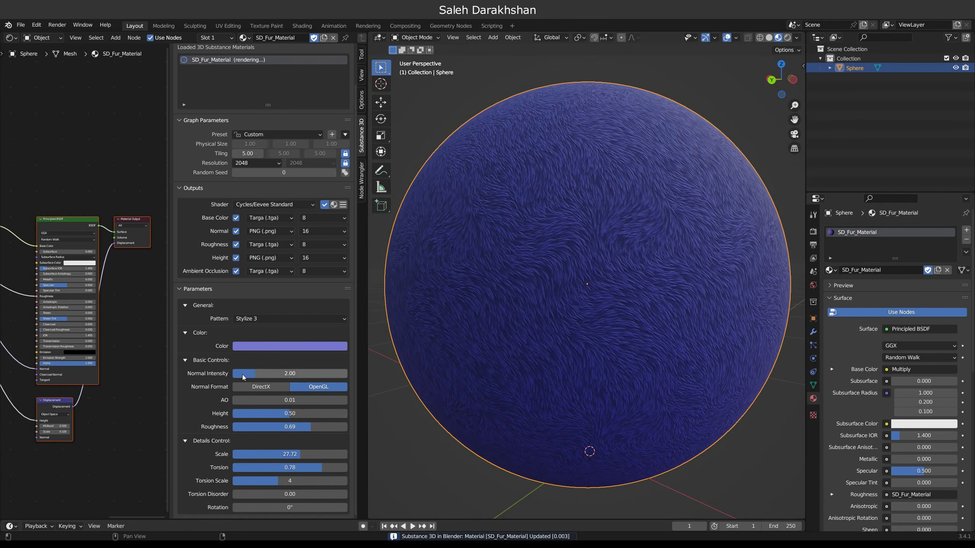
left_click(266, 344)
left_click(315, 226)
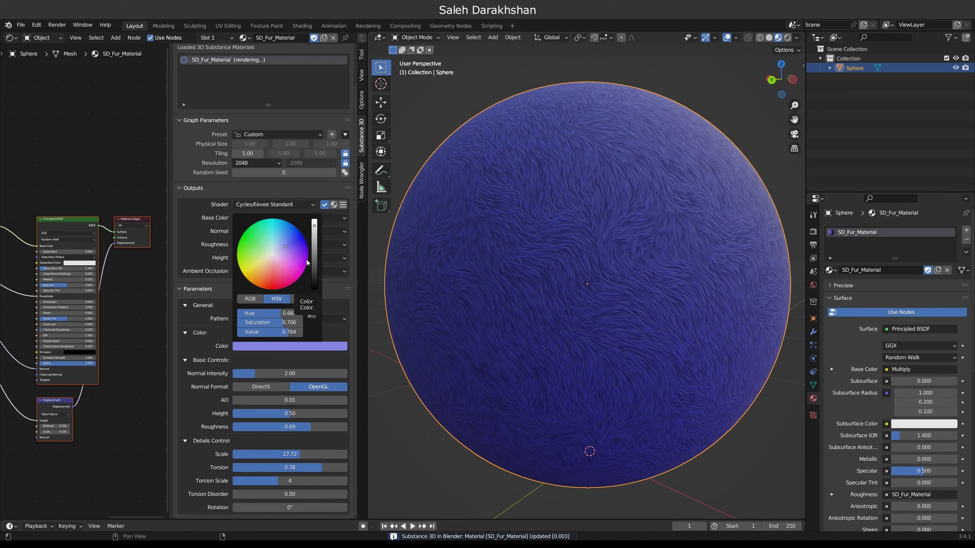
left_click(280, 250)
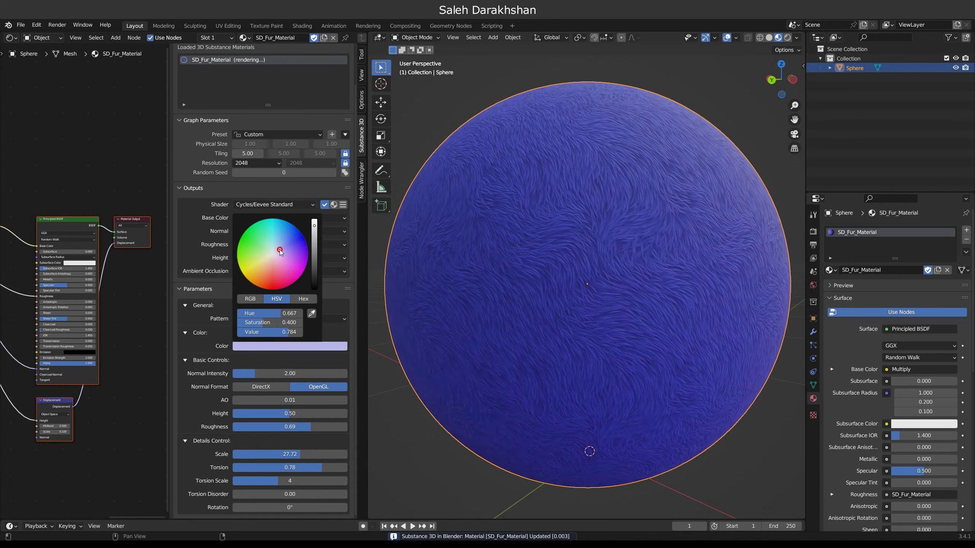
left_click(280, 247)
Step: Set AO 0.26, Torsion 0.90, Torsion Scale 7, tan colour and Torsion Disorder 0.36
left_click_drag(235, 402, 239, 402)
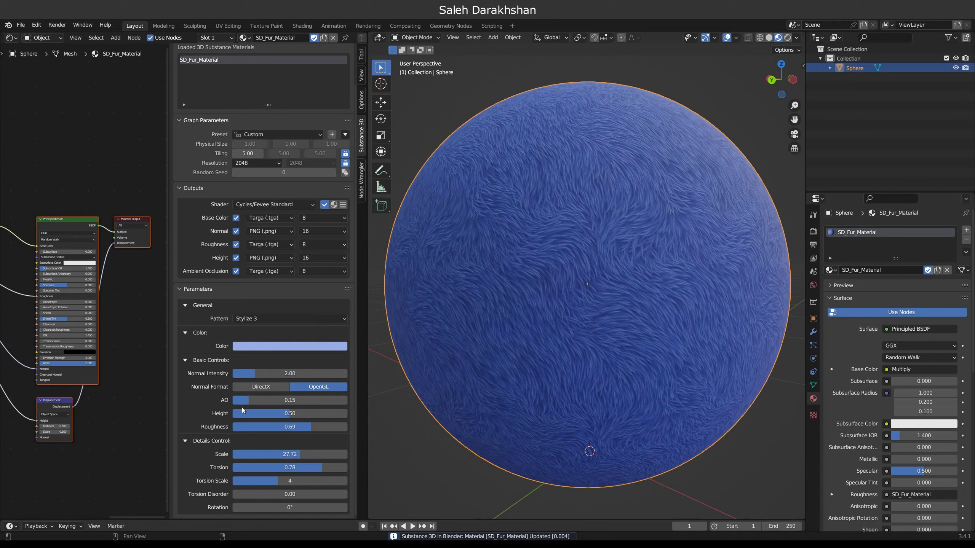
left_click_drag(238, 400, 251, 401)
left_click_drag(303, 472, 297, 480)
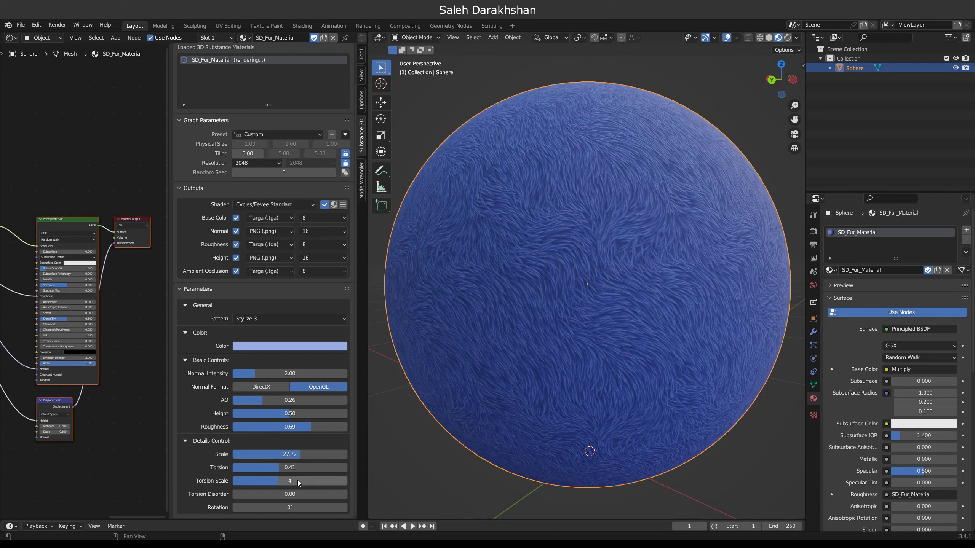
left_click_drag(298, 472, 368, 468)
left_click_drag(296, 480, 328, 479)
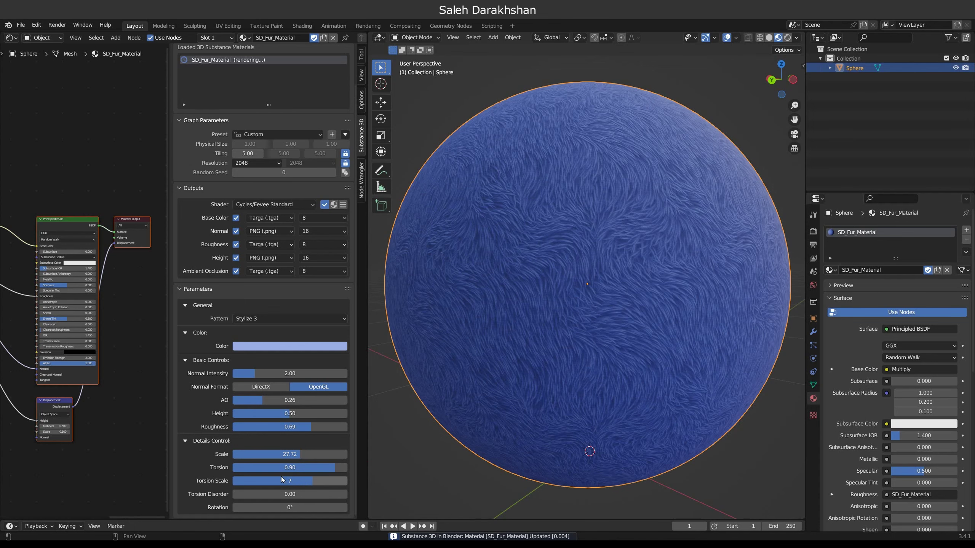
left_click(268, 347)
left_click_drag(280, 313, 247, 310)
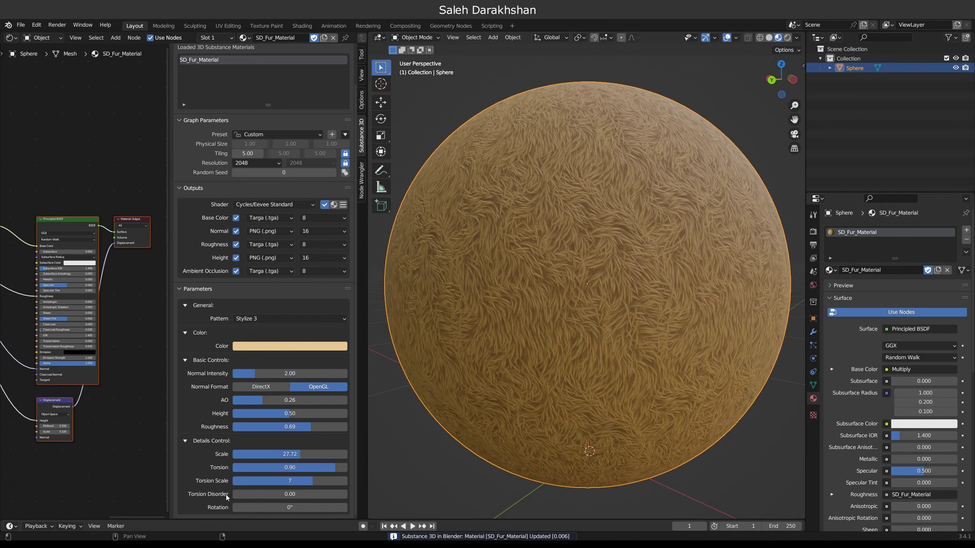
left_click_drag(245, 495, 275, 495)
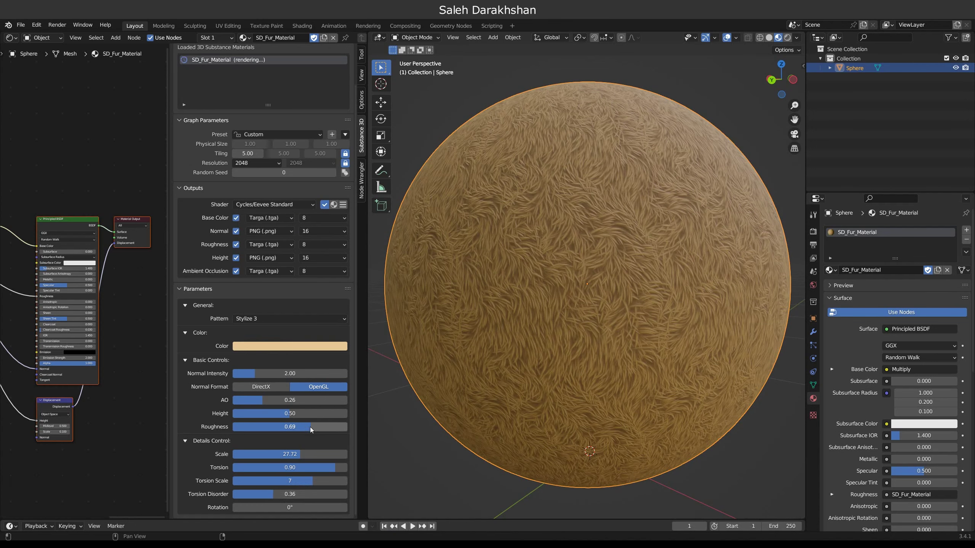
Step: Switch the fur to the Stylize 4 pattern and set brightness to 0.90
left_click(267, 318)
left_click(267, 361)
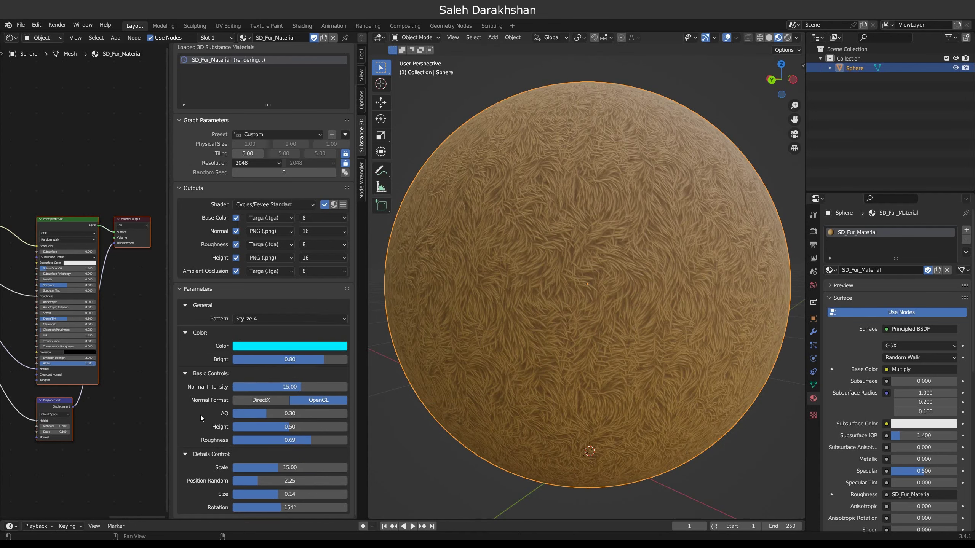
left_click(277, 346)
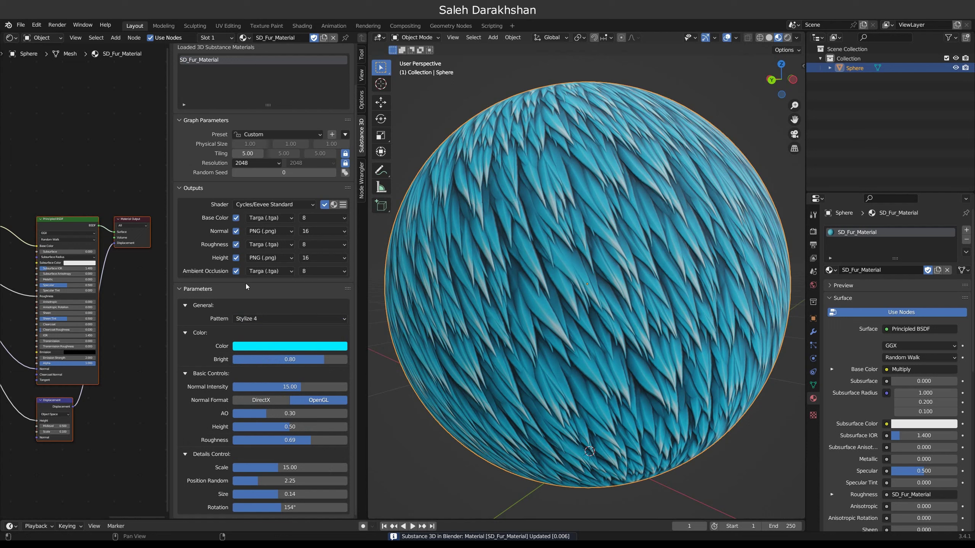
mouse_move(301, 360)
left_mouse_down()
mouse_move(293, 360)
mouse_move(336, 361)
left_mouse_up()
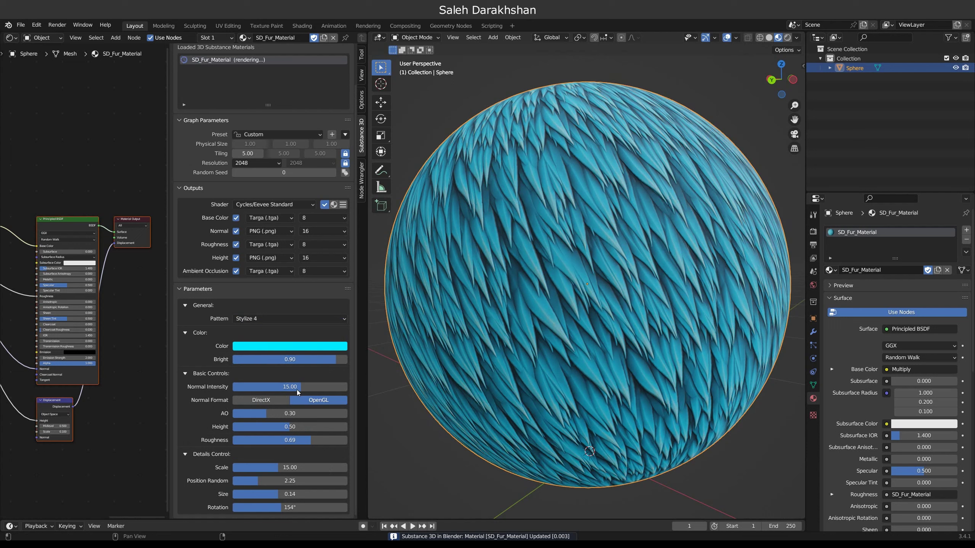
left_click_drag(254, 440, 255, 441)
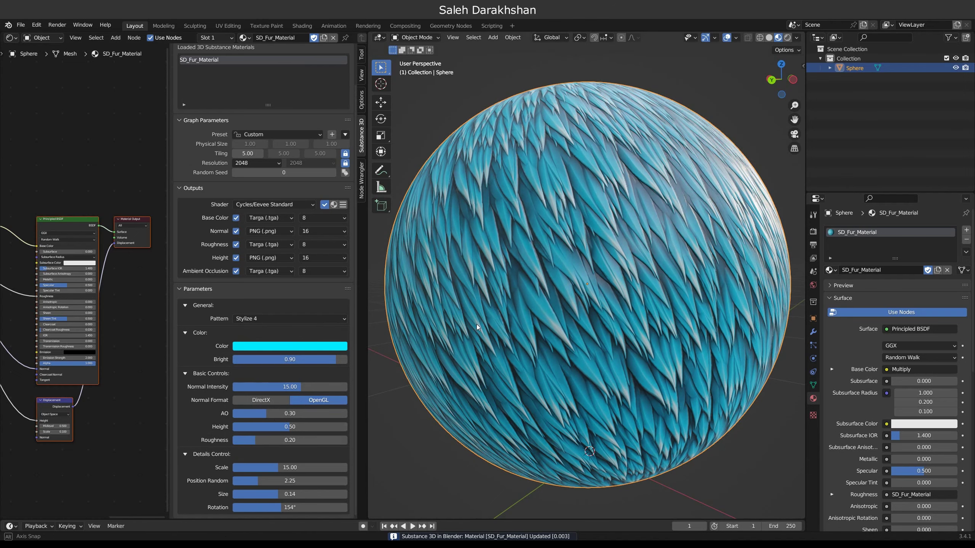
Step: Set roughness 0.65, scale 20.86, strand size 0.12 and rotation 223°
middle_click_drag(474, 324, 466, 332)
left_click_drag(257, 440, 307, 440)
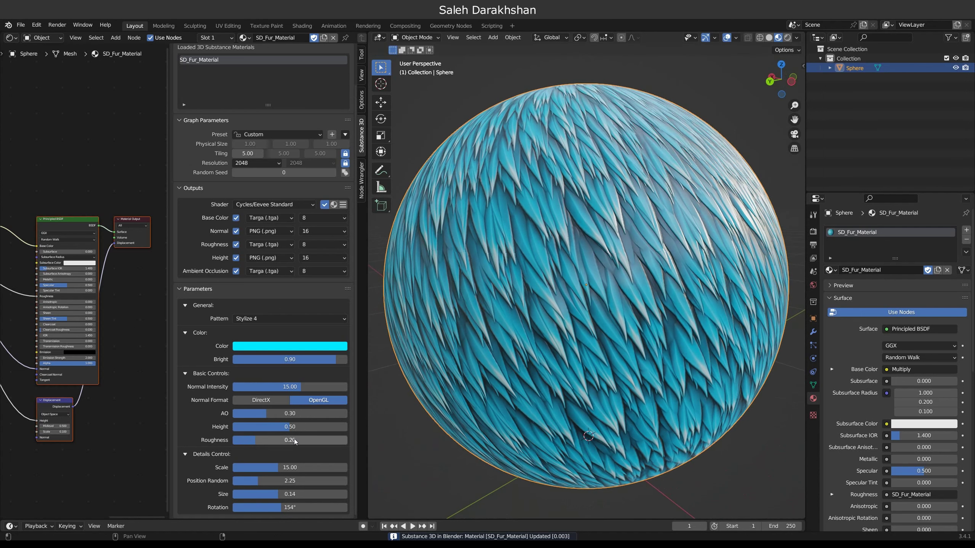
left_click_drag(269, 468, 295, 467)
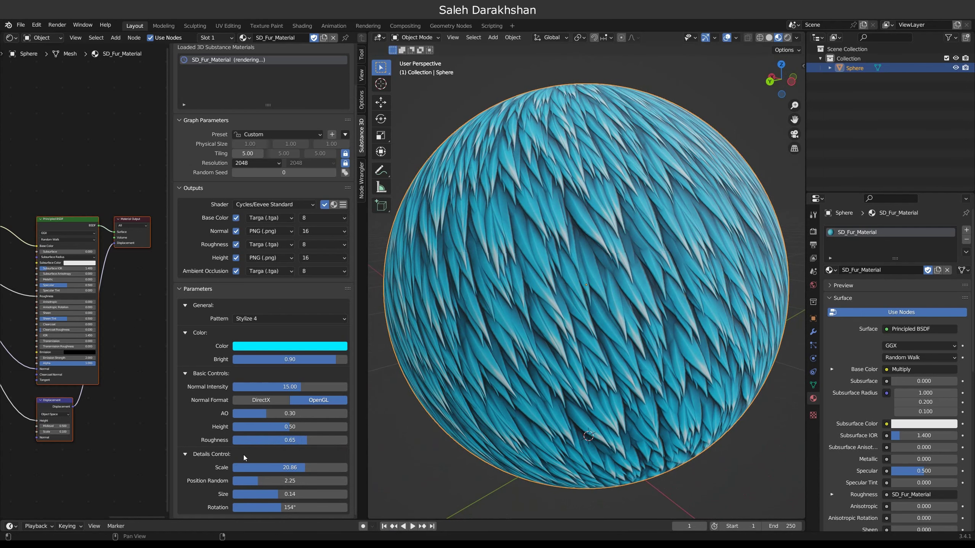
left_click_drag(307, 494, 329, 494)
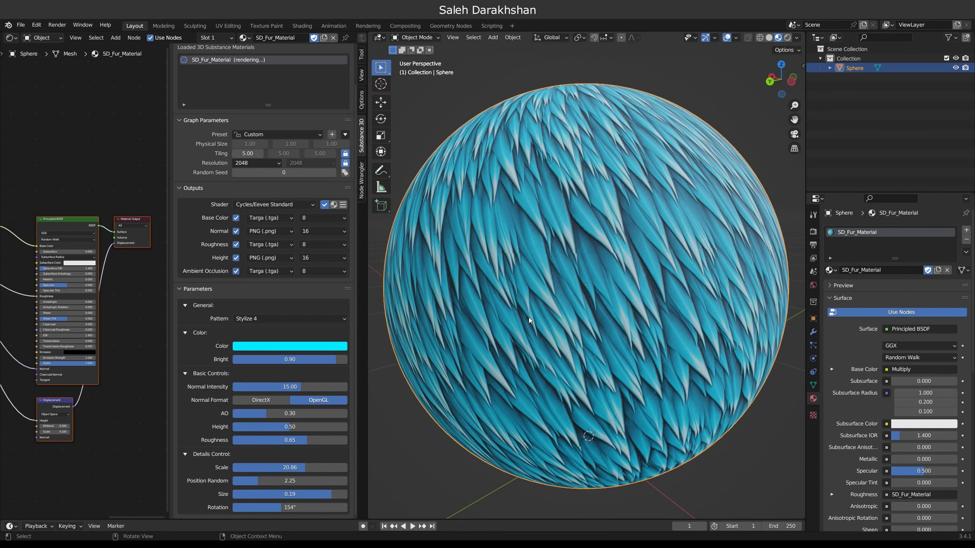
middle_click_drag(518, 315, 508, 306)
mouse_move(264, 494)
left_mouse_down()
mouse_move(252, 495)
mouse_move(316, 508)
left_mouse_up()
Step: Switch the fur pattern to Real 2 with tiling 1.00
left_click(252, 319)
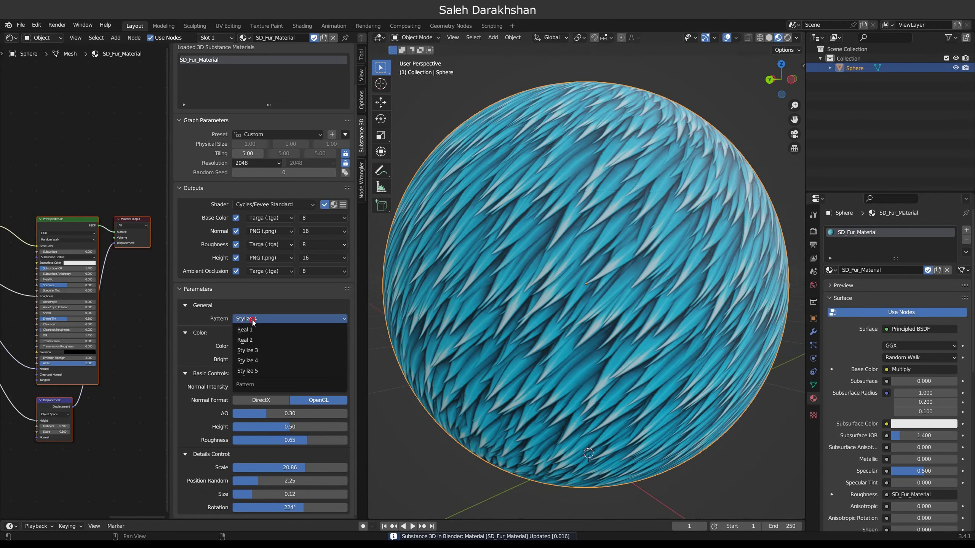
left_click(245, 340)
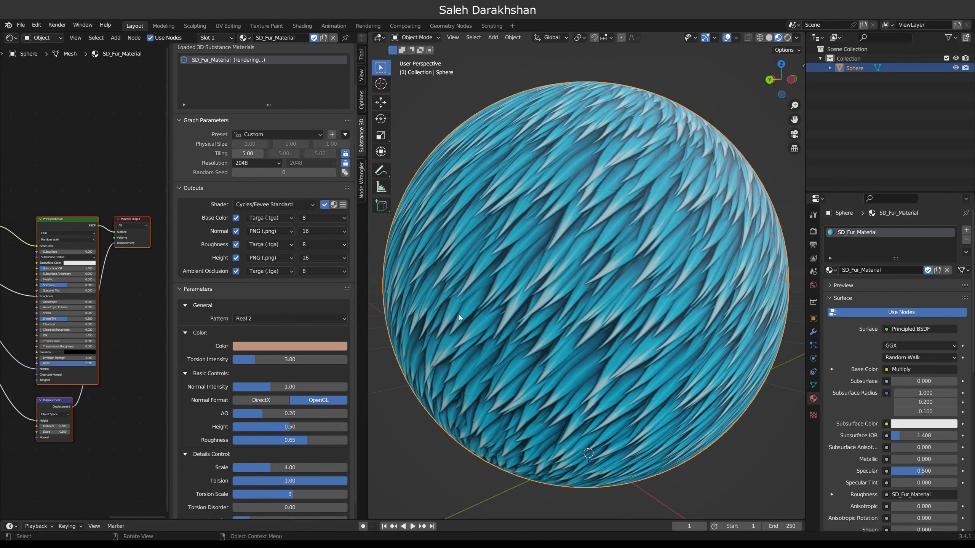
type("1")
key("Return")
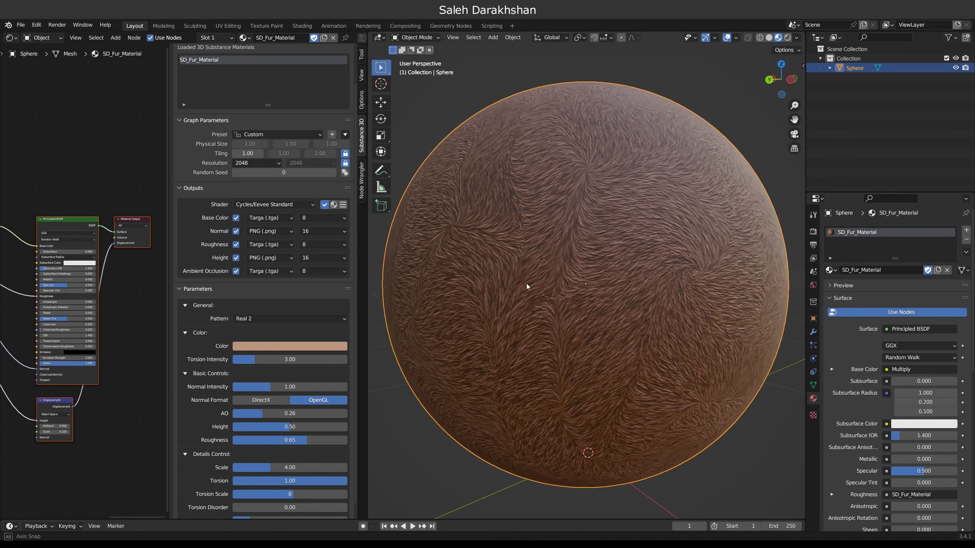
Step: Colour the fur green and lower the AO to 0.12
left_click(277, 346)
left_click_drag(256, 280, 259, 245)
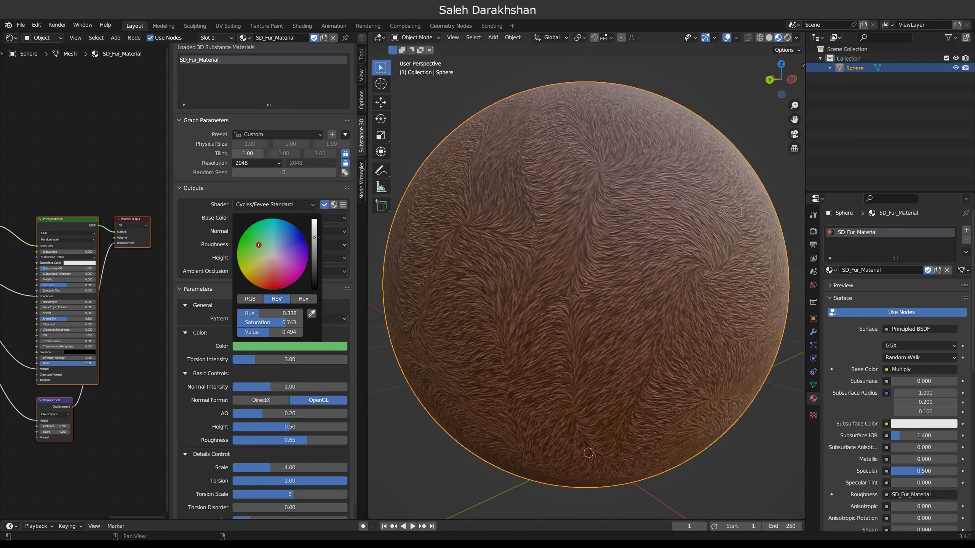
left_click_drag(254, 414, 246, 414)
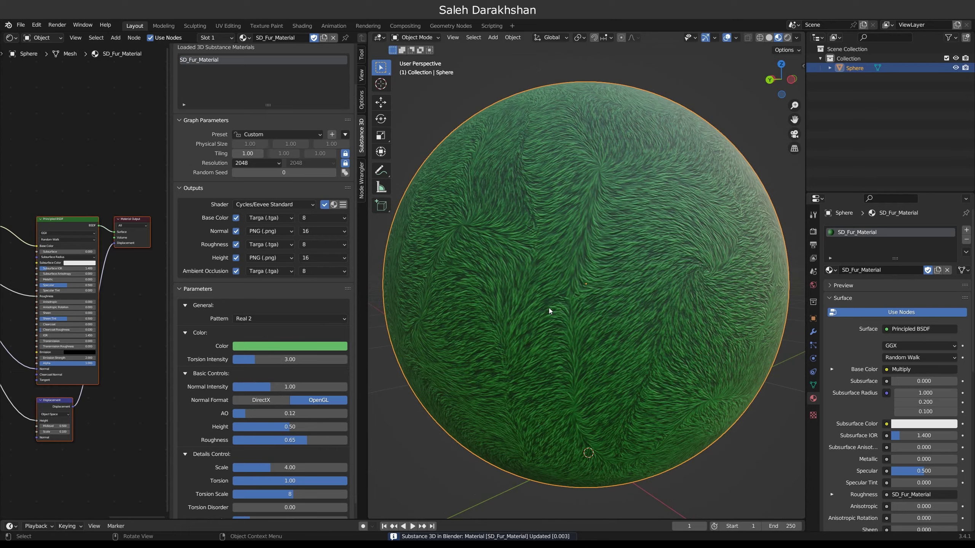
scroll(541, 310, "down", 3)
scroll(533, 312, "up", 2)
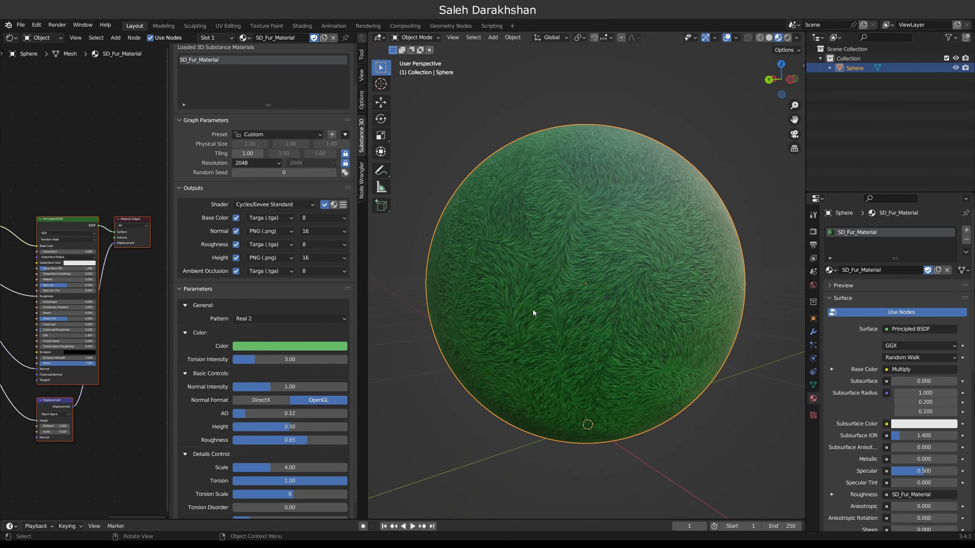
scroll(178, 434, "down", 1)
Step: Reduce scale to 2.51, raise torsion scale to 13, and rotate the fur direction
left_click_drag(291, 455, 303, 454)
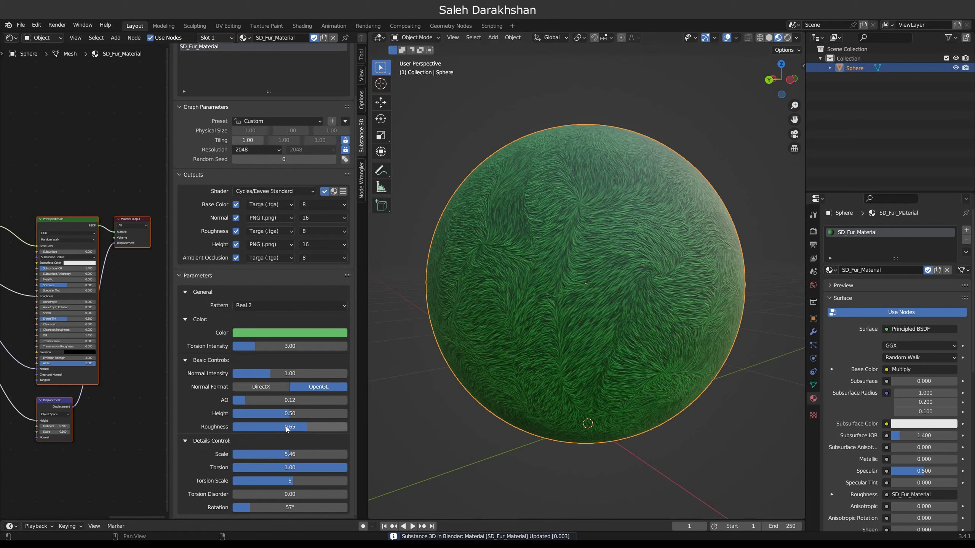
left_click_drag(303, 455, 269, 454)
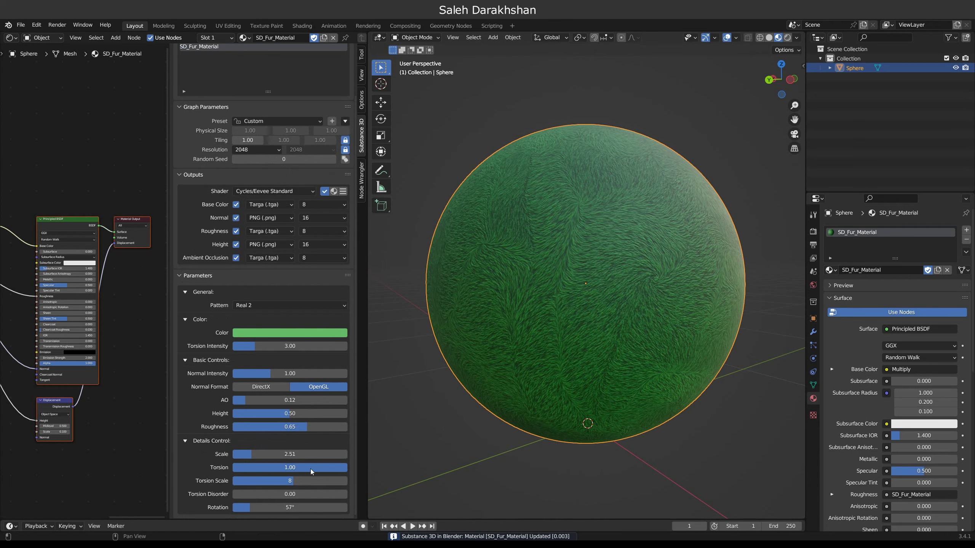
left_click_drag(319, 481, 332, 481)
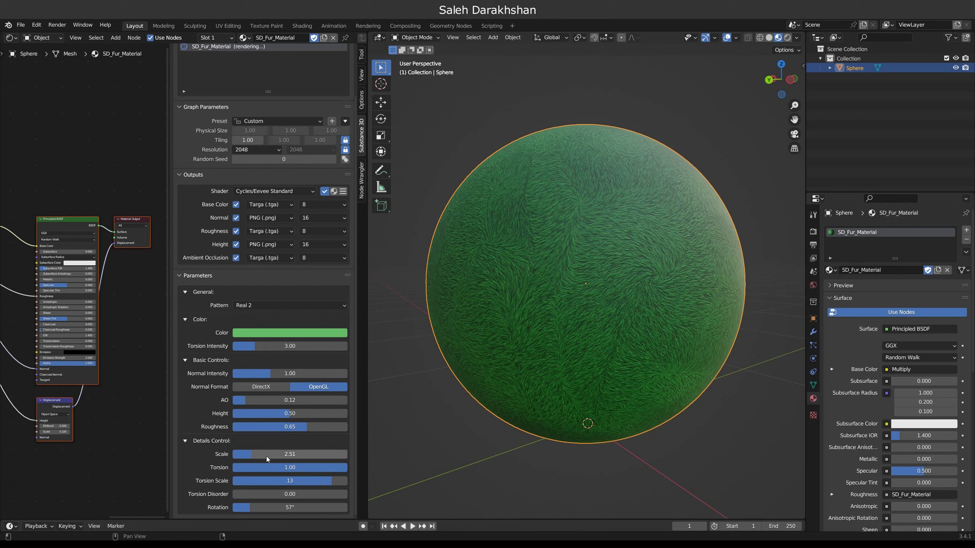
key("BackSpace")
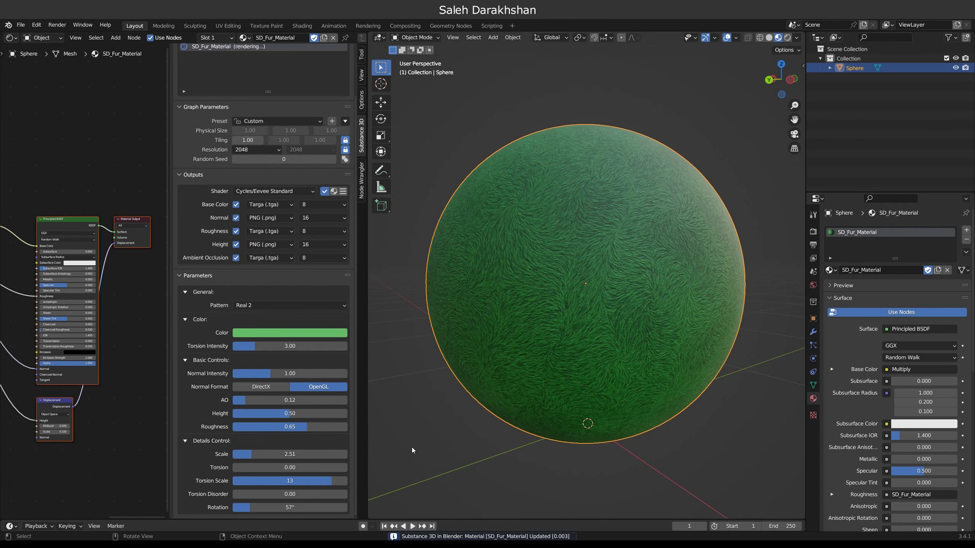
left_click_drag(269, 508, 313, 507)
Step: Raise the torsion to 0.57 and recolour the fur teal
scroll(571, 295, "up", 2)
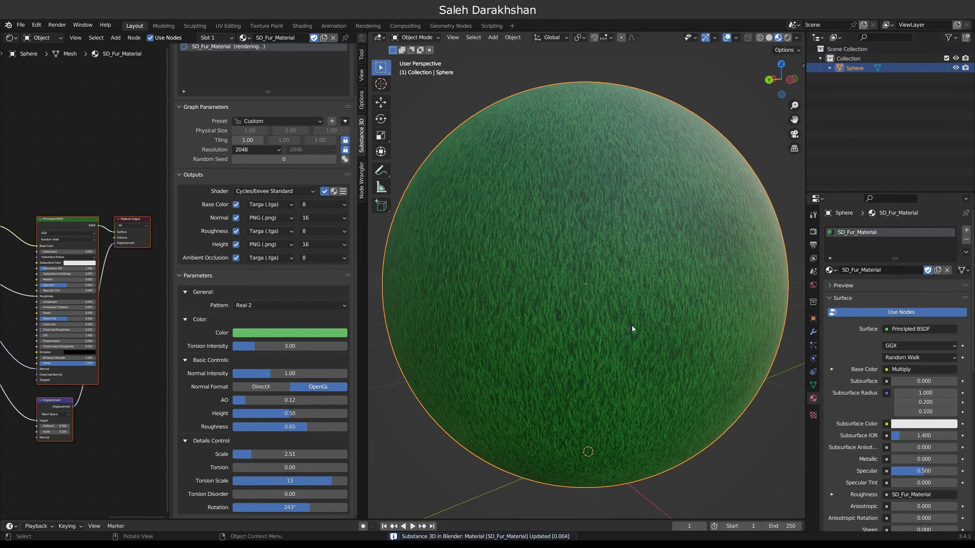
left_click_drag(243, 468, 269, 467)
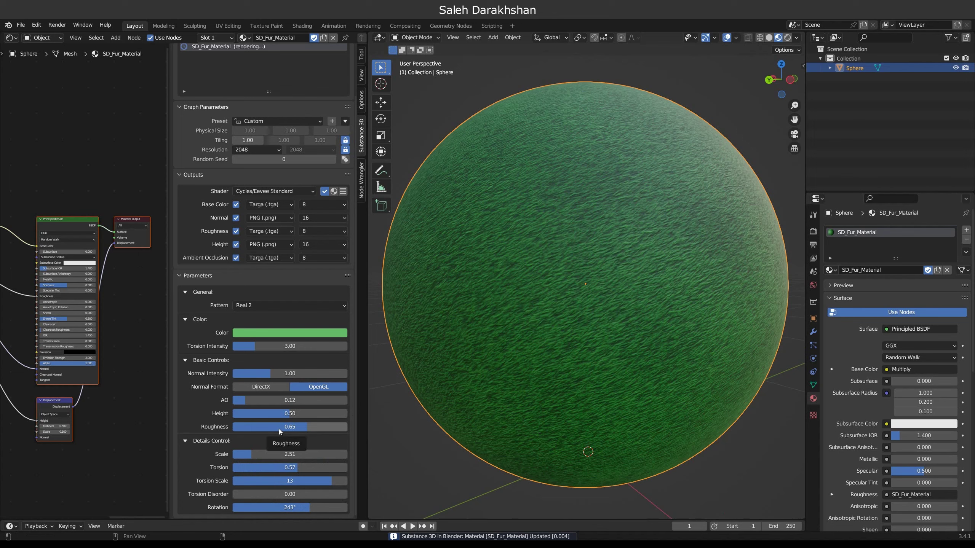
left_click(314, 332)
left_click(260, 239)
left_click(266, 230)
Step: Set tiling to 2.00 and torsion intensity to 3.10
left_click_drag(238, 346, 284, 346)
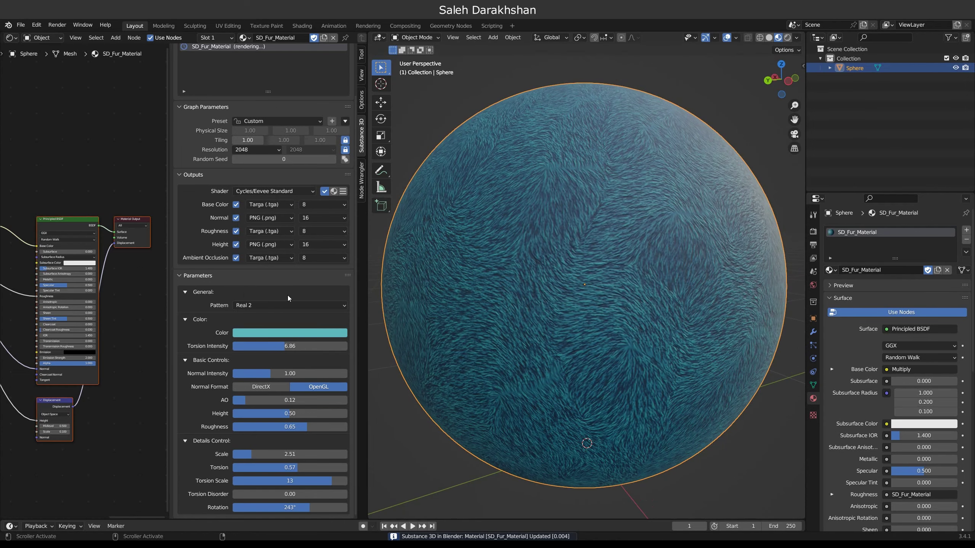
left_click(261, 140)
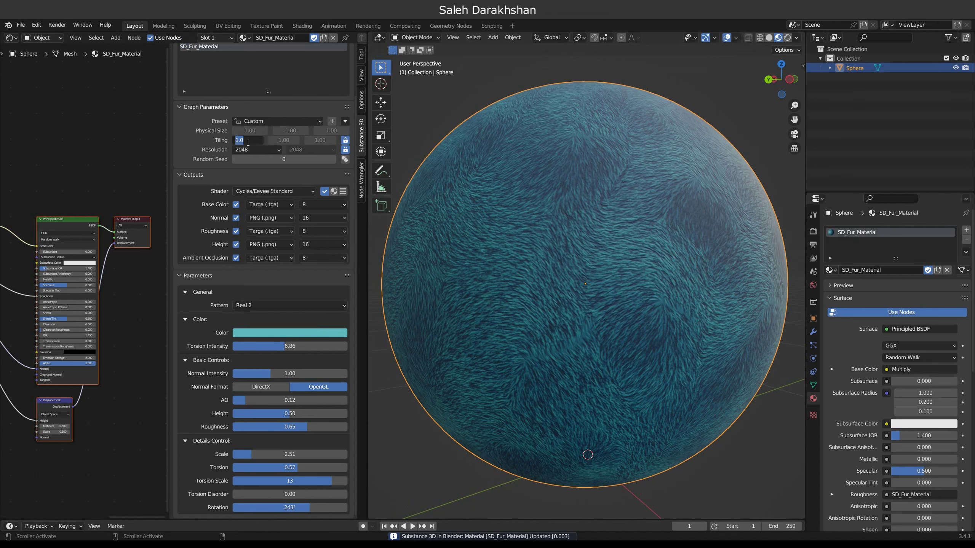
type("2")
left_click(252, 346)
left_click_drag(252, 346, 256, 346)
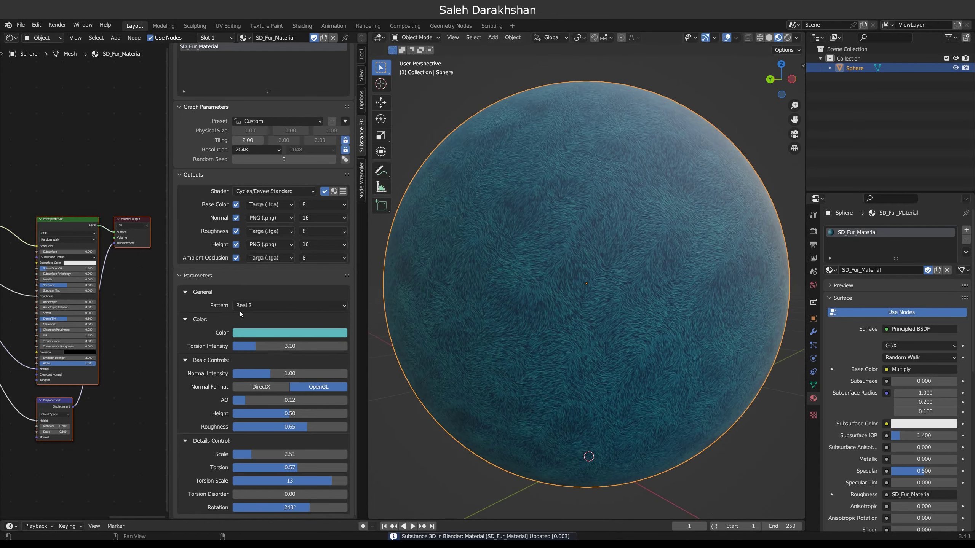
Step: Recolour the fur green and confirm the pattern stays Real 2
left_click(251, 332)
left_click(261, 231)
mouse_move(415, 257)
middle_mouse_down()
mouse_move(563, 308)
mouse_move(347, 315)
middle_mouse_up()
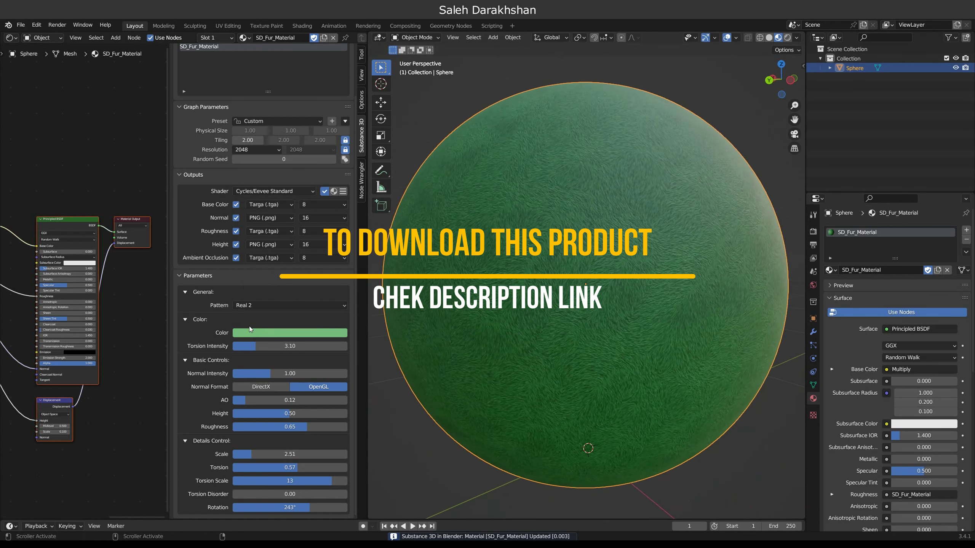
left_click(261, 305)
left_click(243, 303)
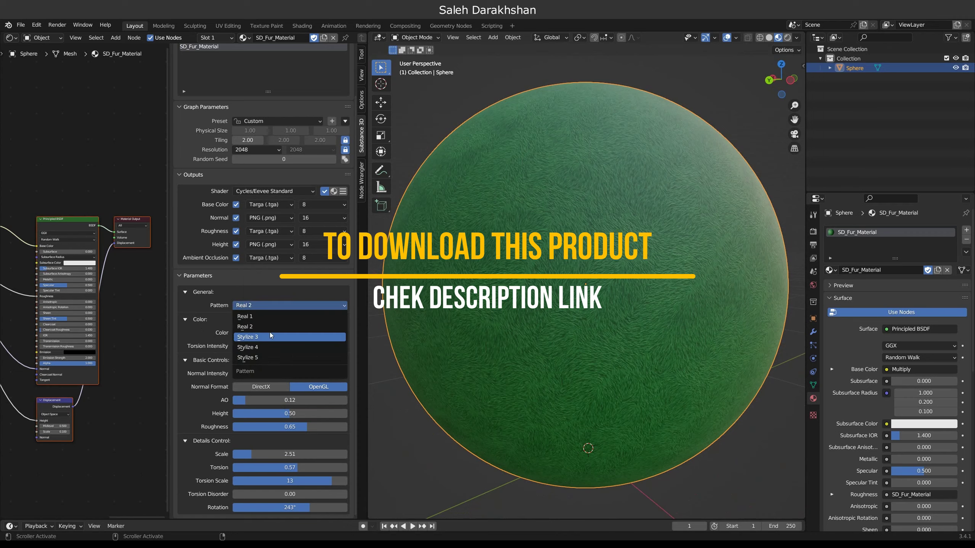